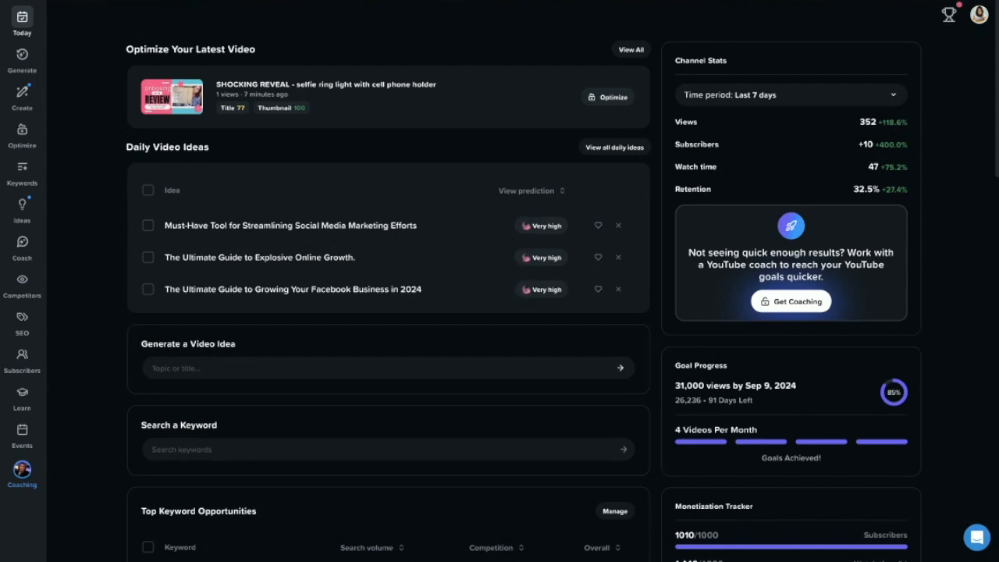
Go to vidiq.com and open the latest video, the selfie ring light review, for optimization.
key("ctrl+l")
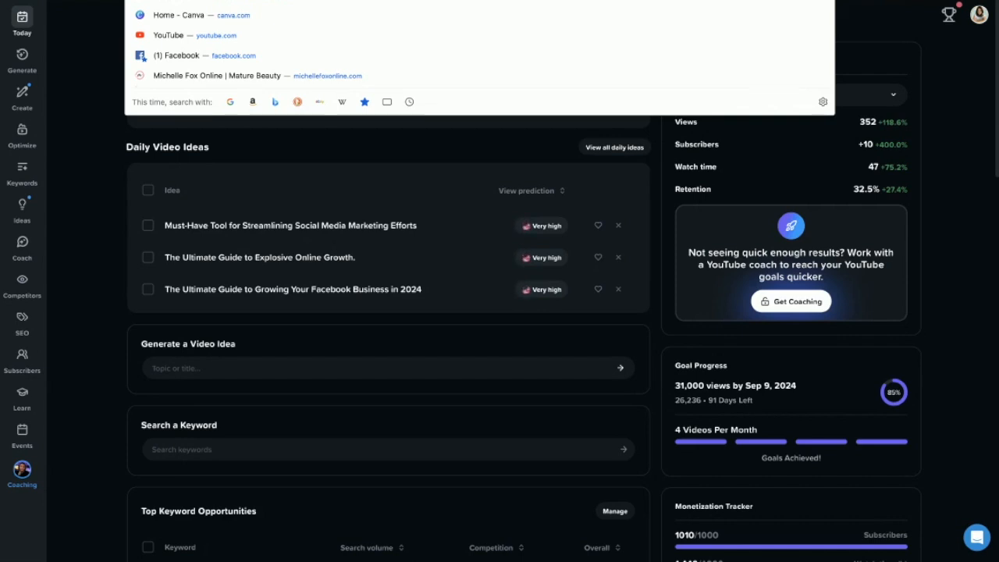
type("vidiq.com")
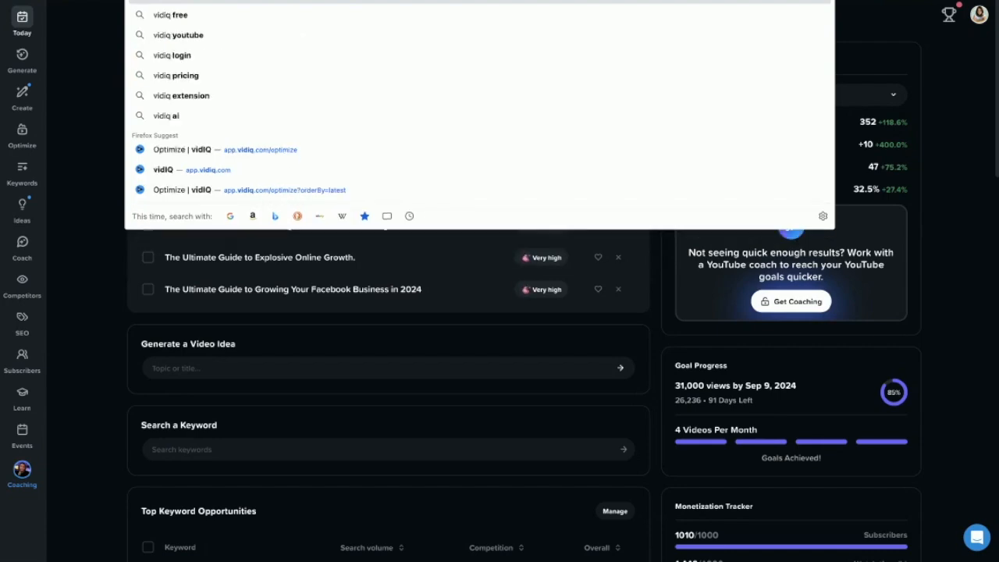
key("Return")
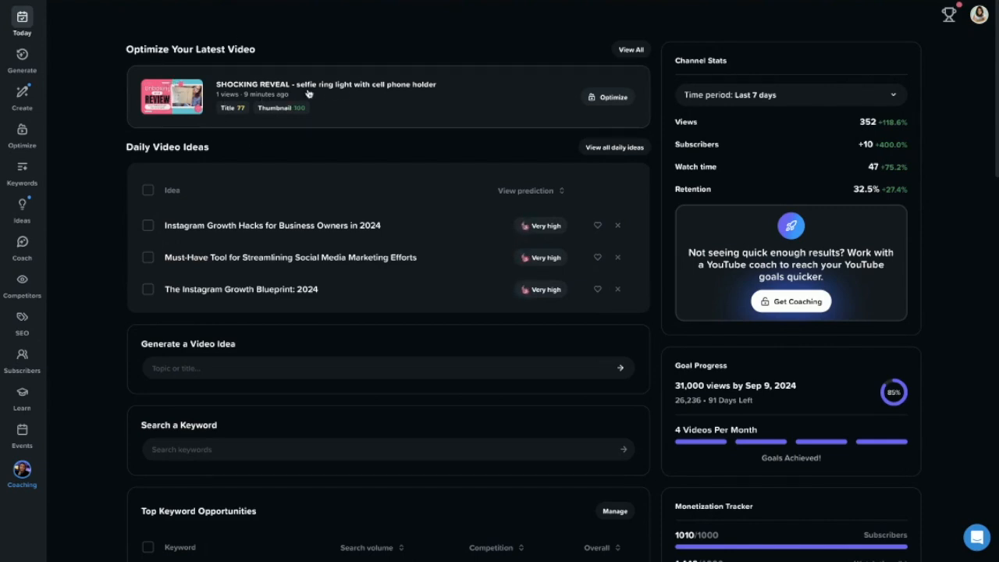
left_click(615, 100)
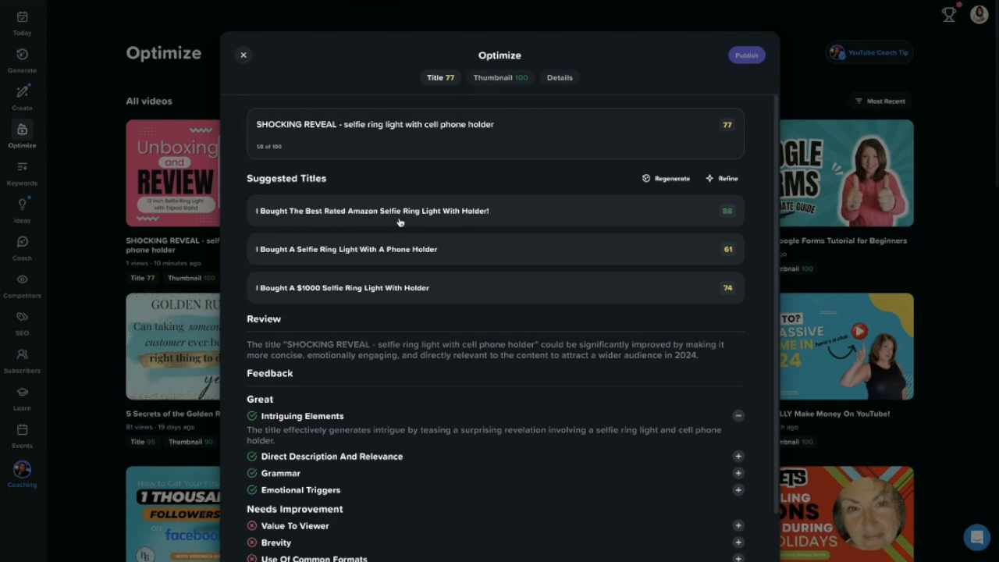
Regenerate the suggested titles twice and apply "I Spent $100 on the Best Selfie Ring Light With Phone Holder".
left_click(672, 180)
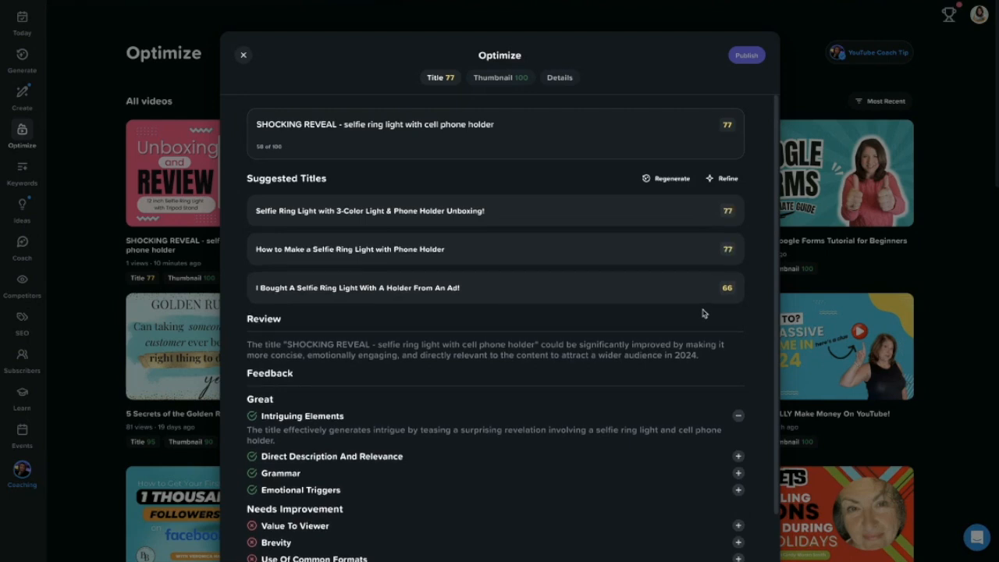
left_click(673, 180)
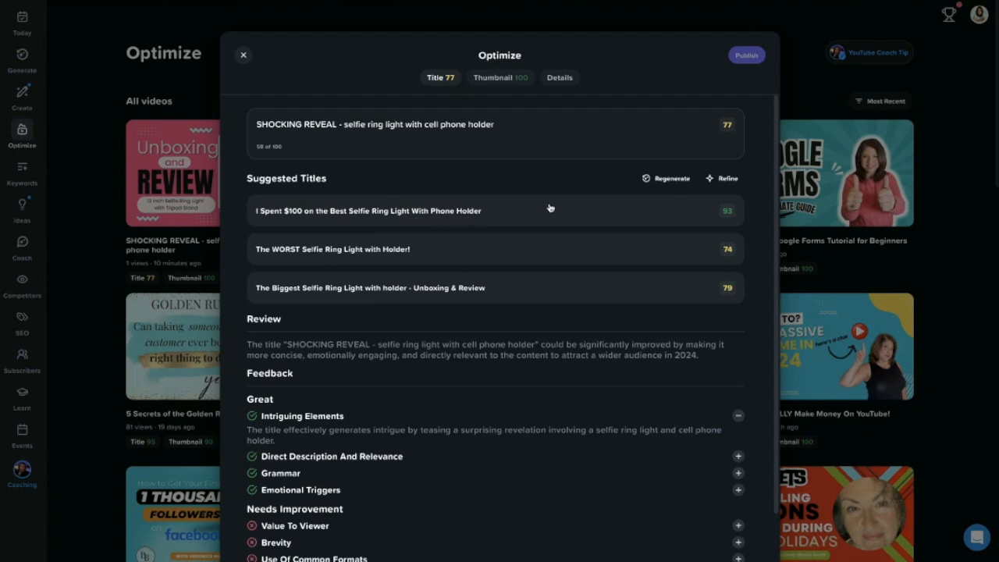
left_click(476, 216)
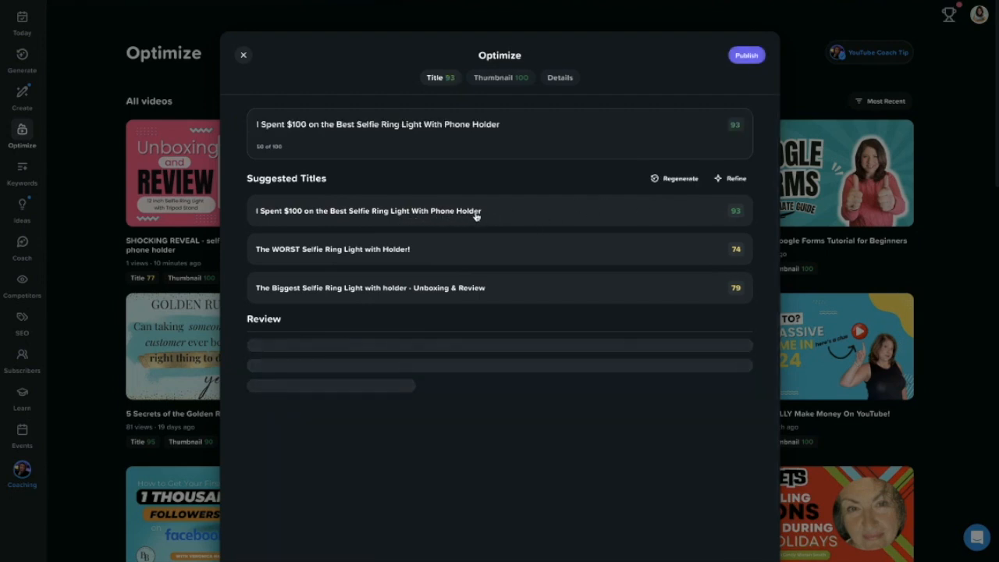
Edit the video title to read "I Only Spent $30 on the Best Selfie Ring Light With Phone Holder".
left_click(516, 122)
left_click_drag(293, 125, 307, 125)
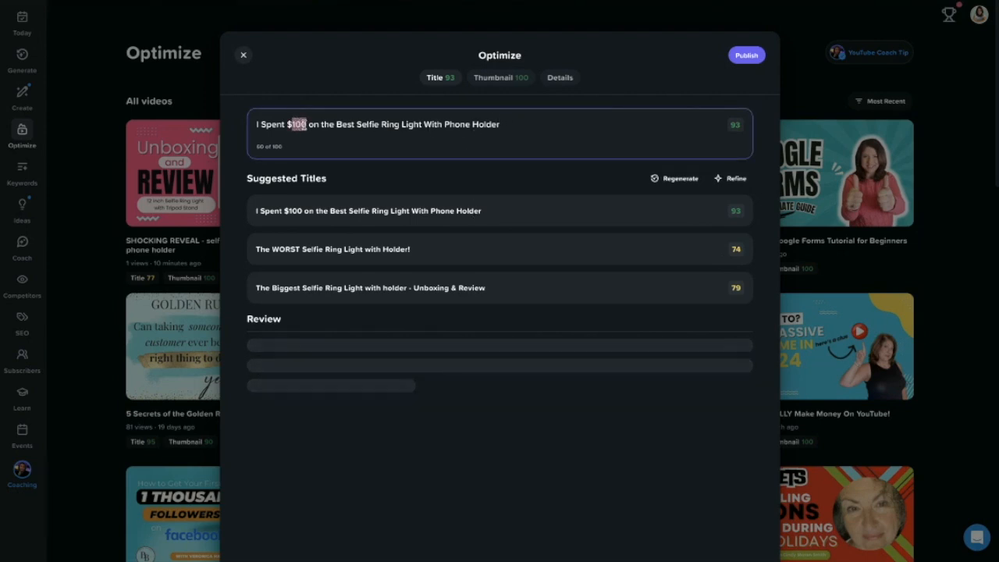
left_click(261, 125)
type("Only")
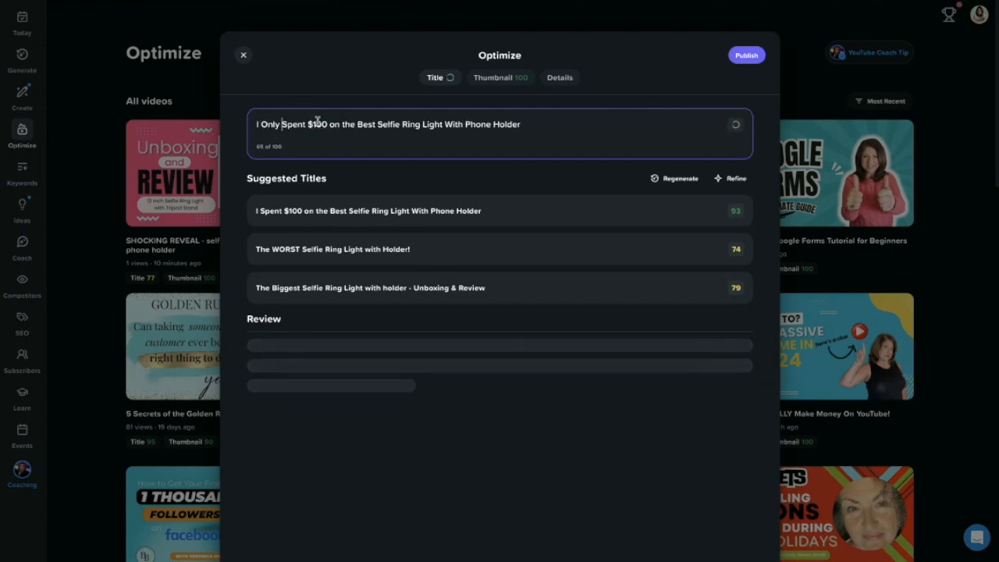
left_click_drag(317, 127, 328, 127)
key("BackSpace")
type("30")
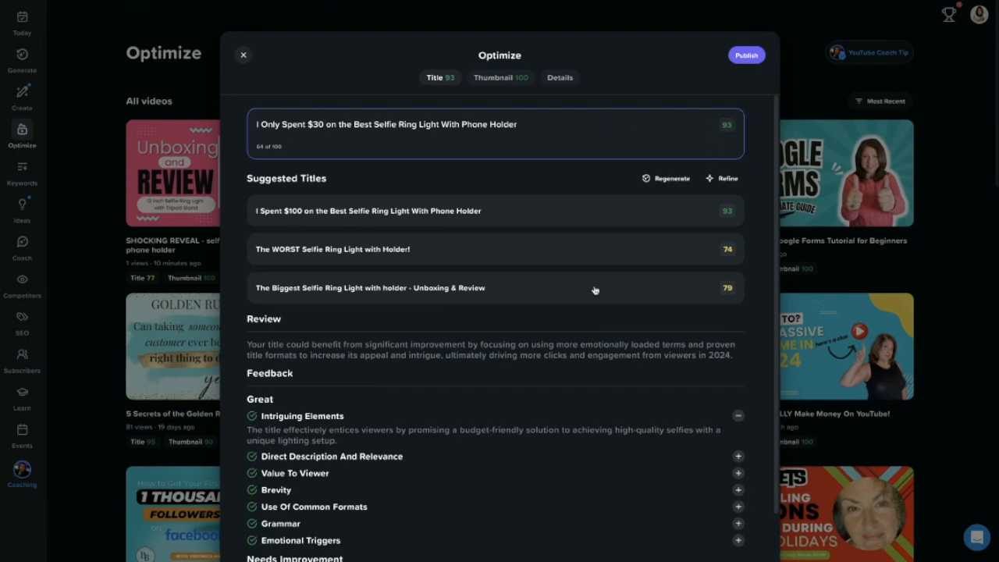
Examine the feedback on the edited title and the feedback on the video's thumbnail.
scroll(542, 430, "down", 1)
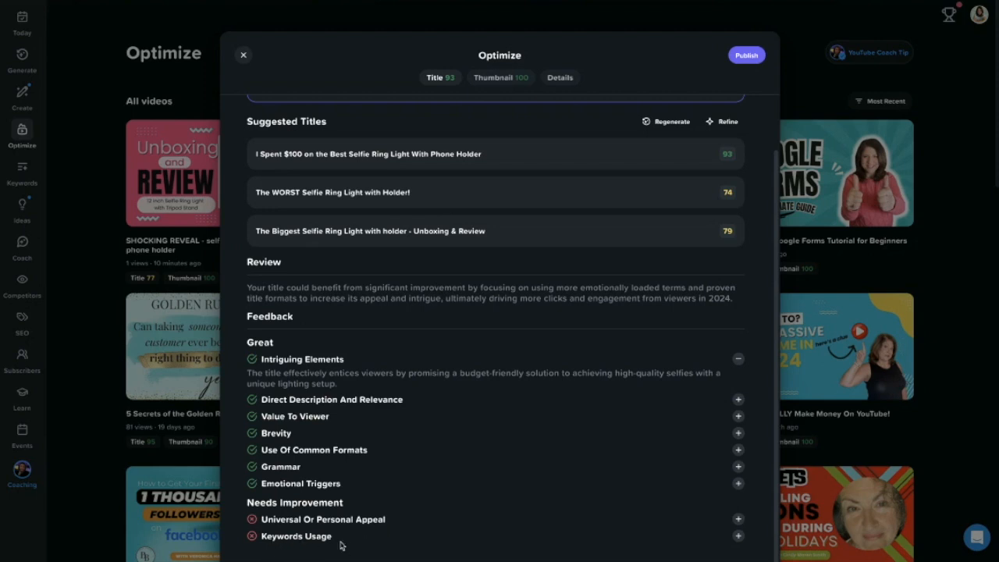
scroll(397, 514, "up", 1)
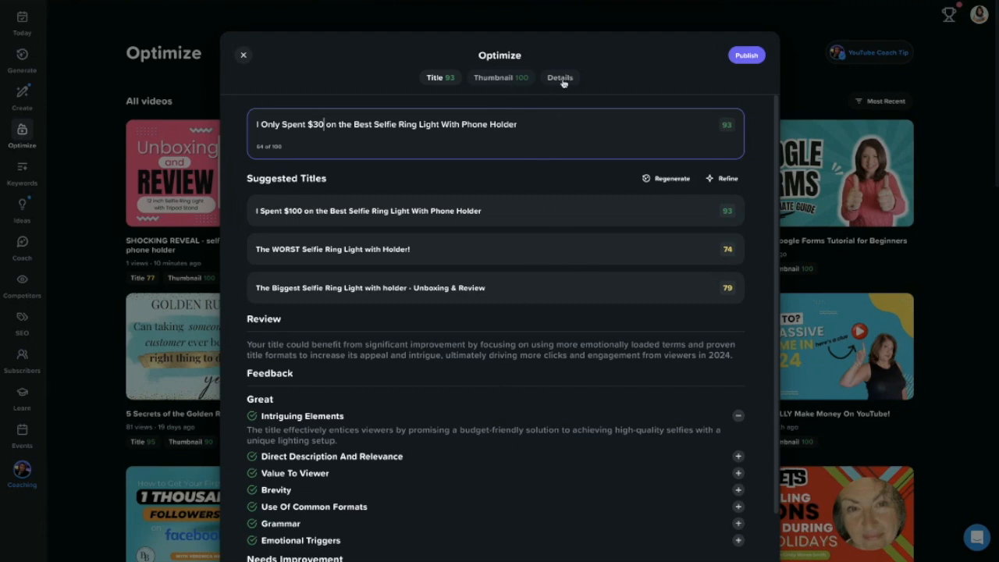
left_click(489, 79)
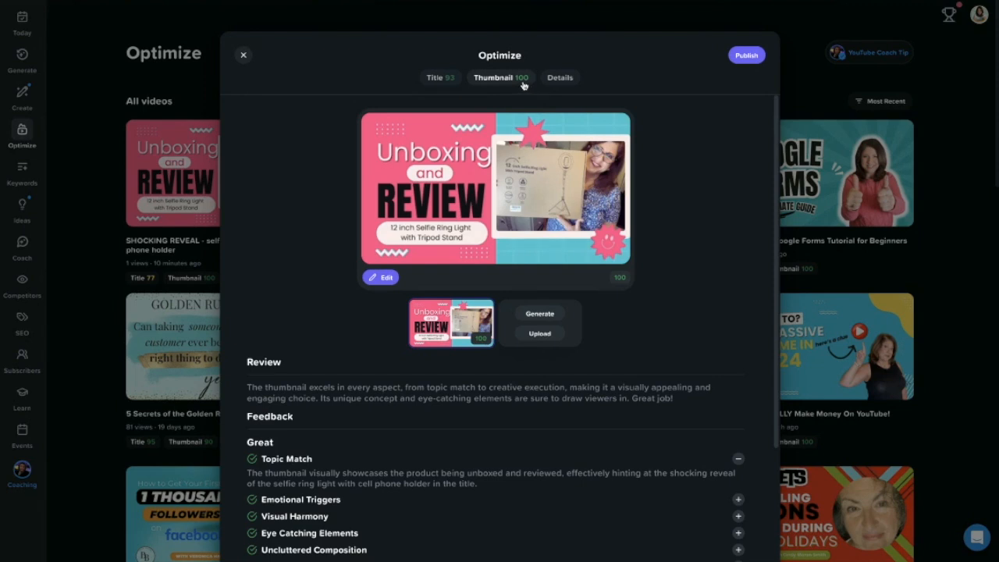
scroll(578, 355, "down", 2)
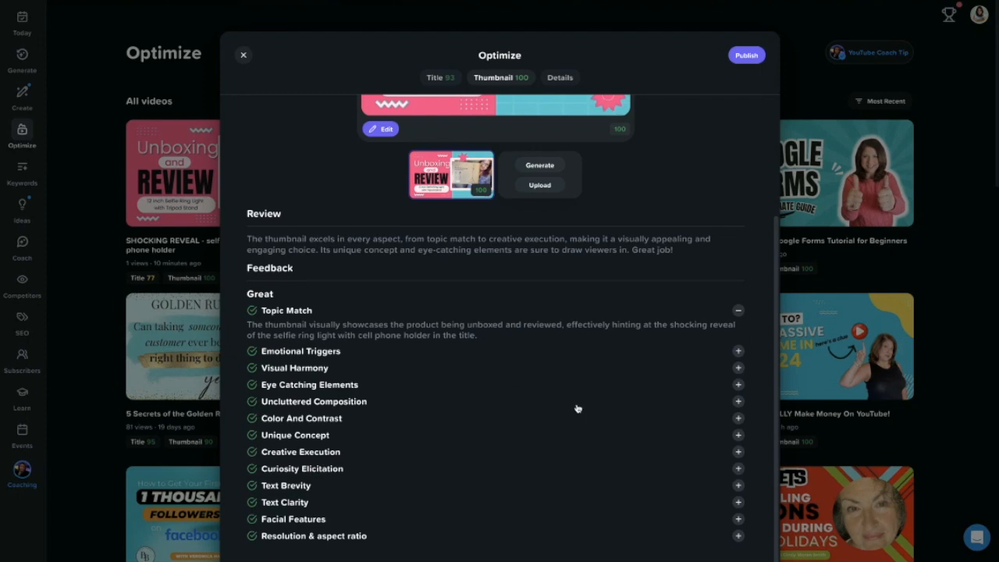
scroll(577, 408, "up", 2)
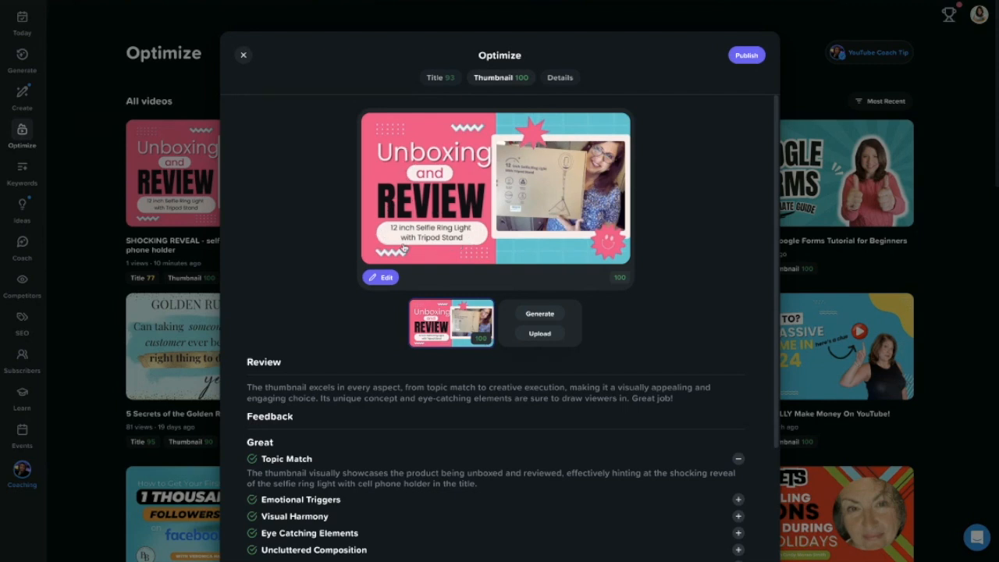
scroll(548, 487, "down", 2)
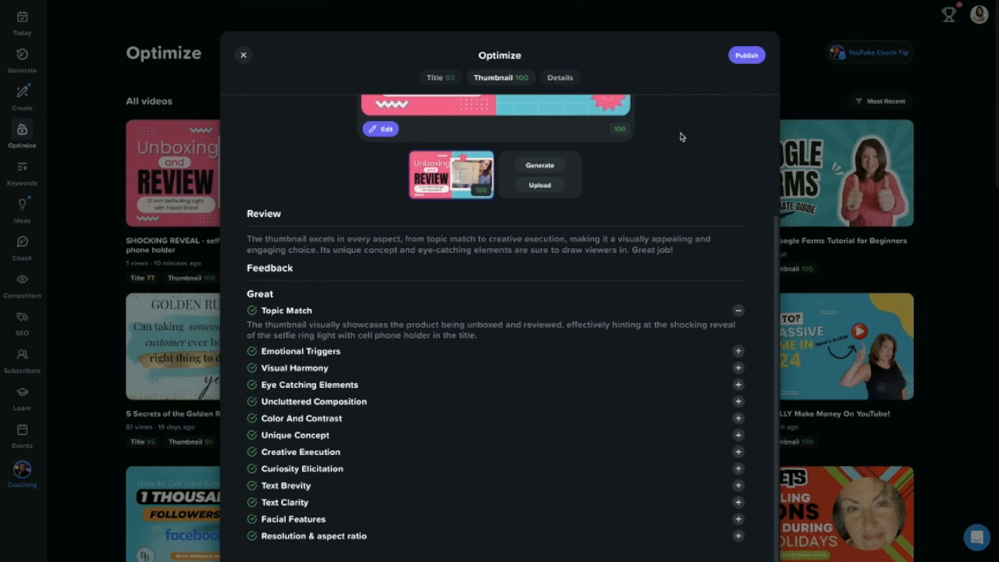
Publish the new title of the ring light video and close its optimization dialog.
left_click(742, 61)
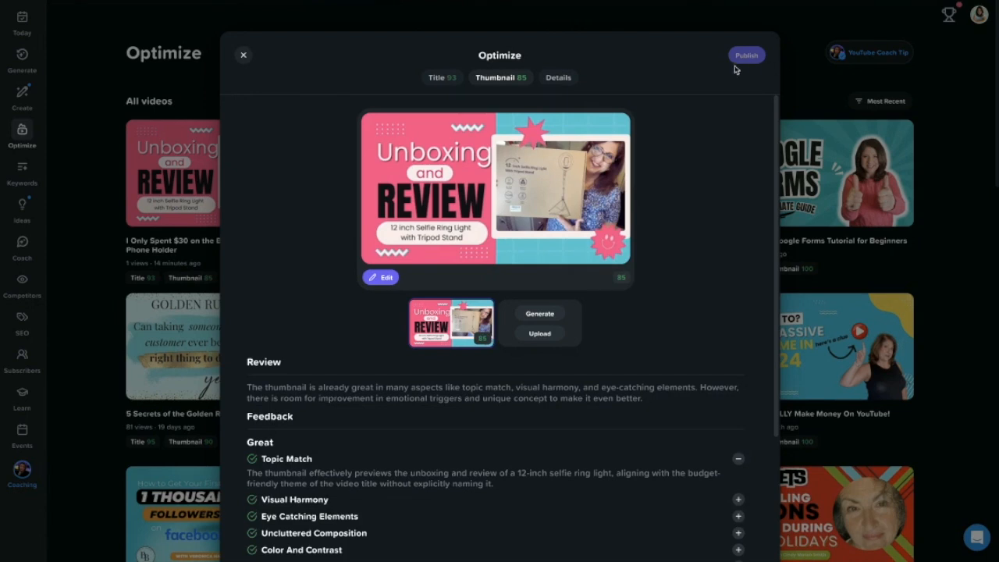
left_click(244, 57)
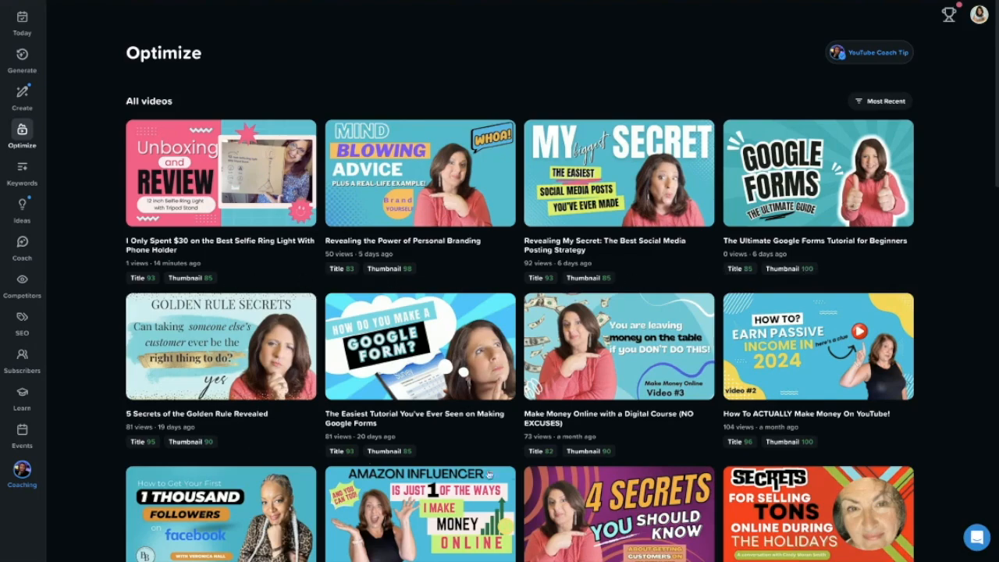
Show more of the channel's older videos and open "5 Ways for your business to CRUSH IT" for optimization.
scroll(763, 455, "down", 5)
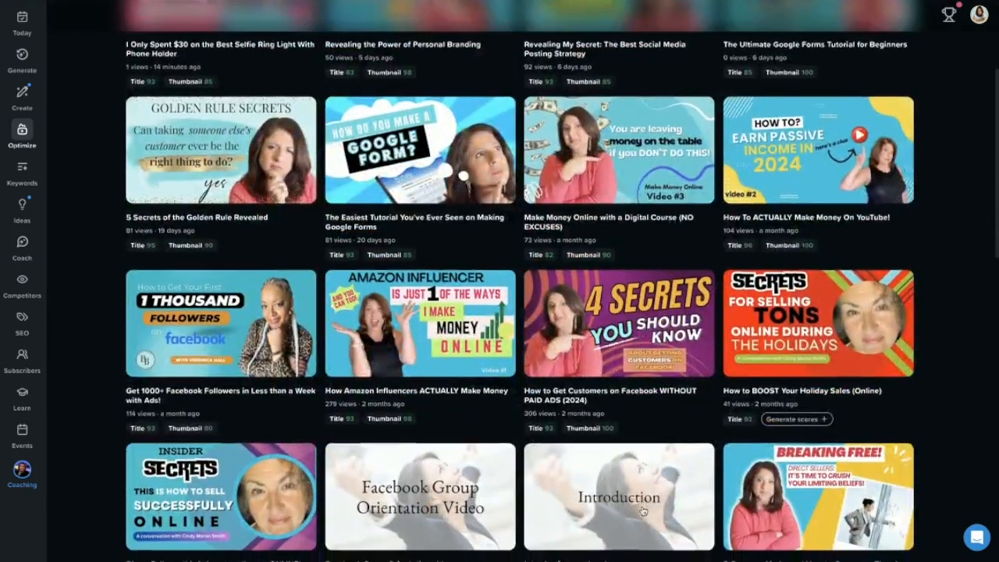
scroll(641, 508, "down", 5)
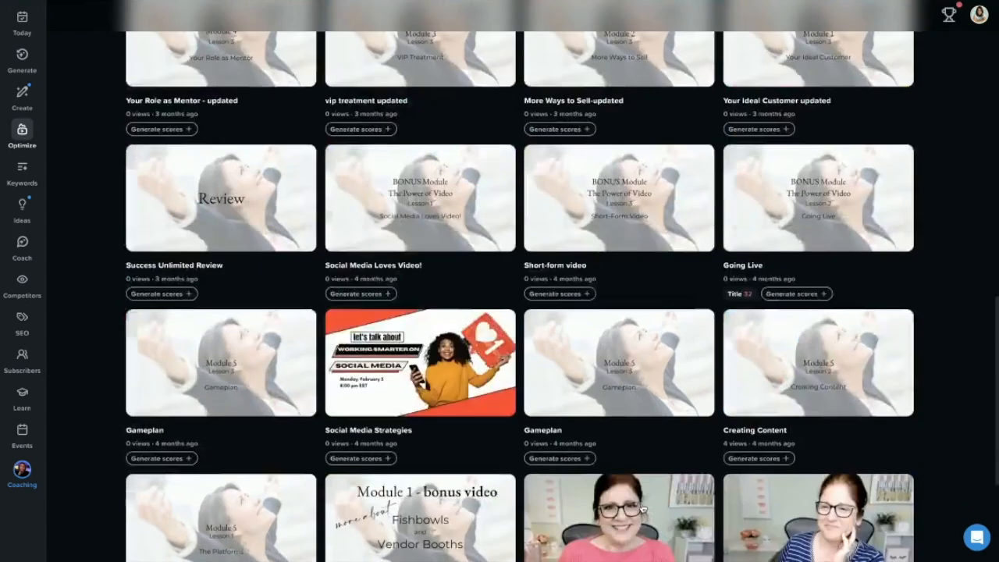
scroll(642, 508, "down", 2)
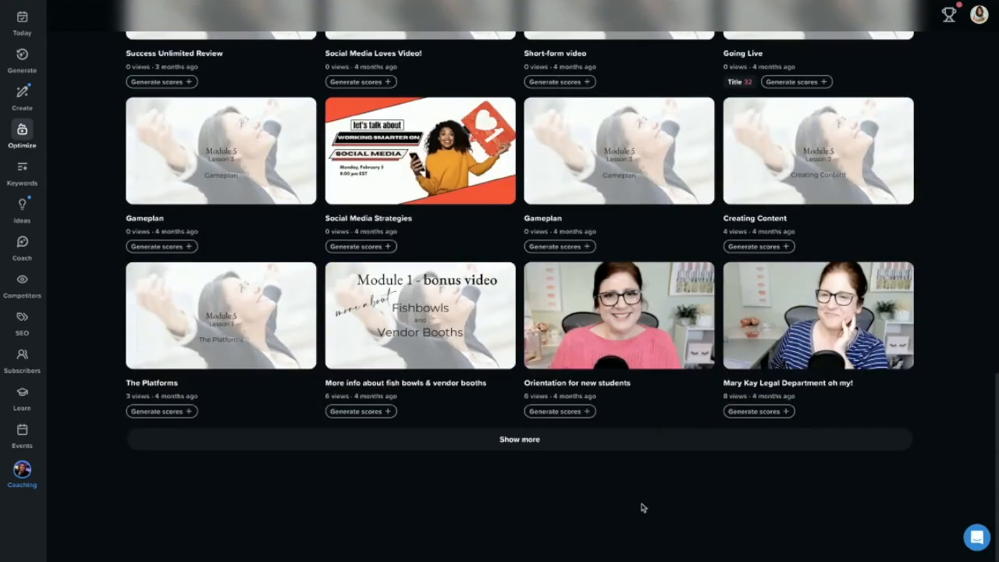
left_click(533, 440)
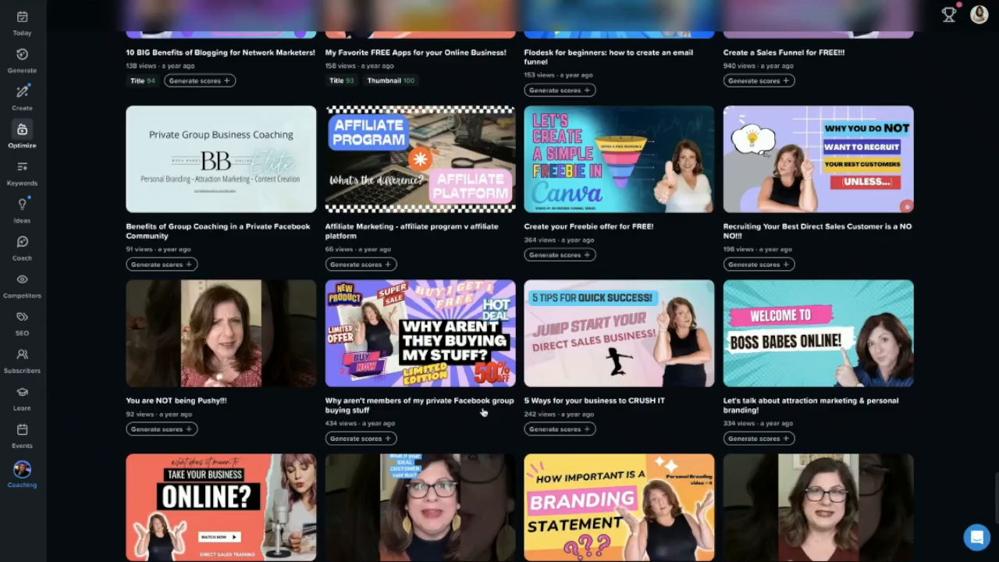
left_click(609, 323)
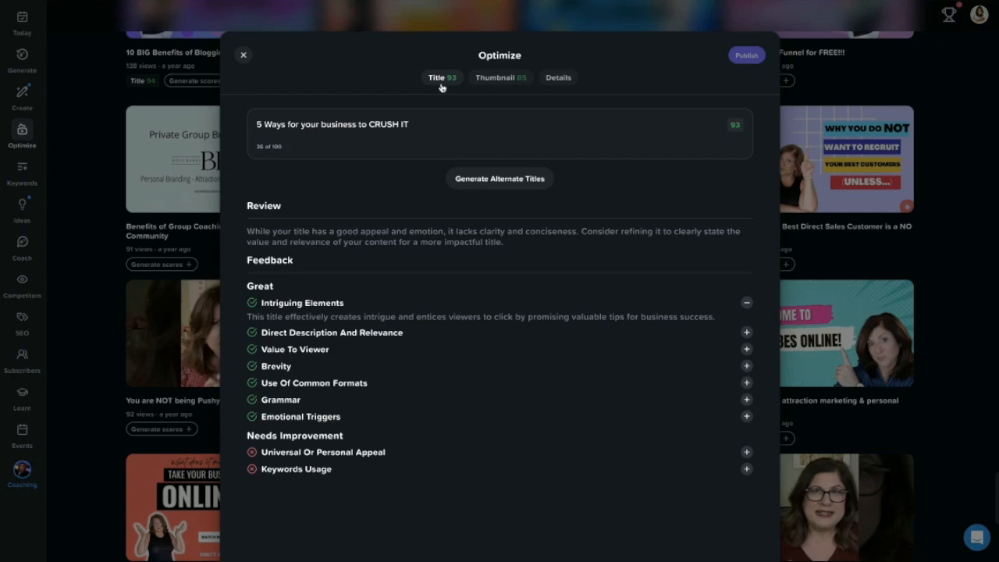
Review the thumbnail feedback for "5 Ways for your business to CRUSH IT" and close its optimization dialog.
left_click(509, 79)
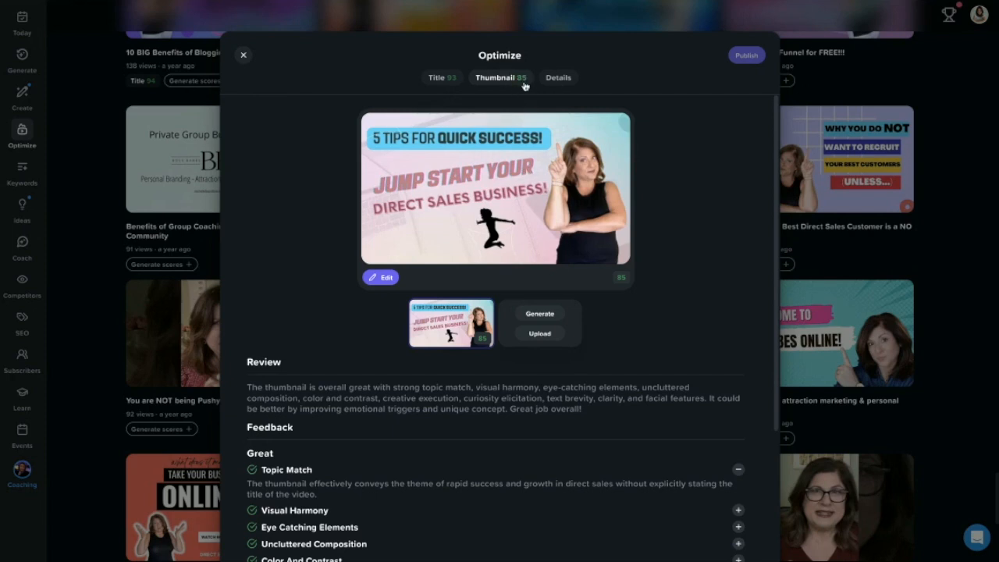
scroll(569, 258, "down", 3)
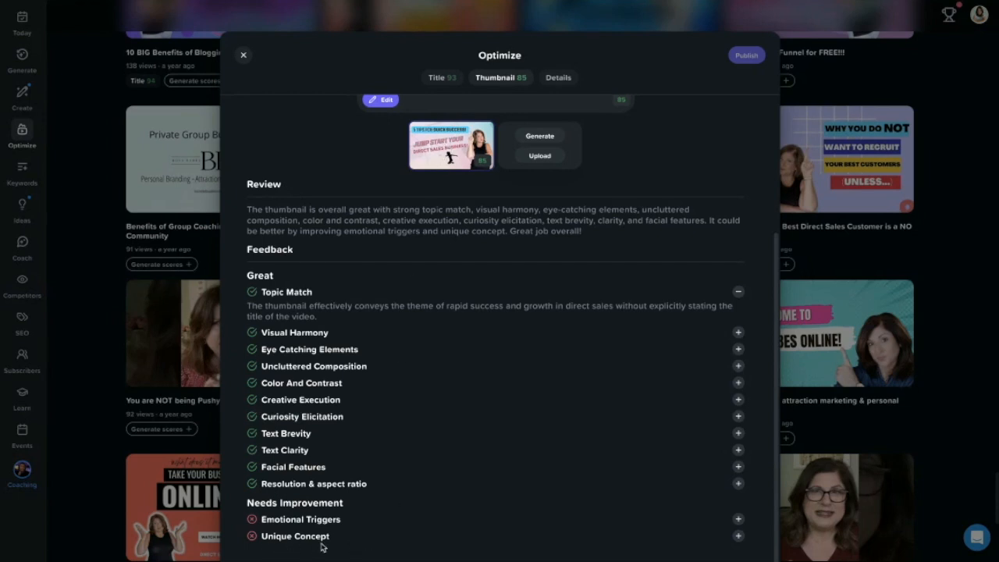
scroll(402, 406, "up", 3)
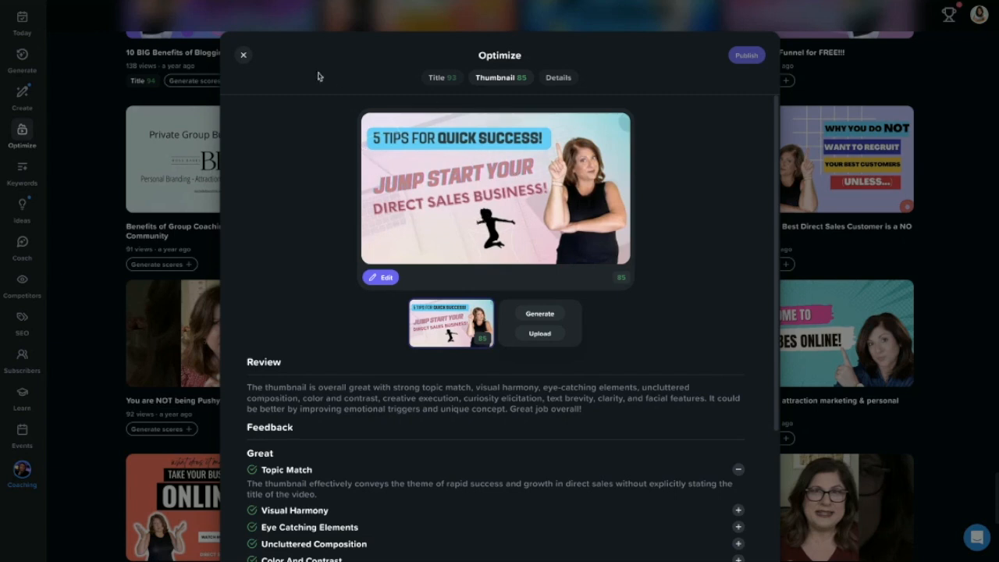
left_click(242, 56)
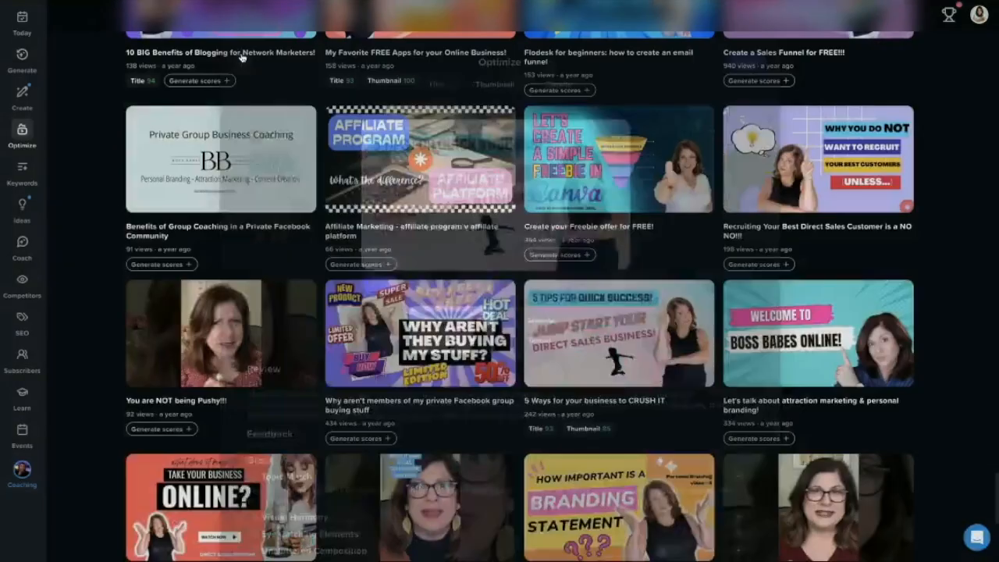
On the Today dashboard, dismiss "Instagram Growth Hacks for Business Owners in 2024" and save "Must-Have Tool for Streamlining Social Media Marketing Efforts".
scroll(336, 331, "up", 1)
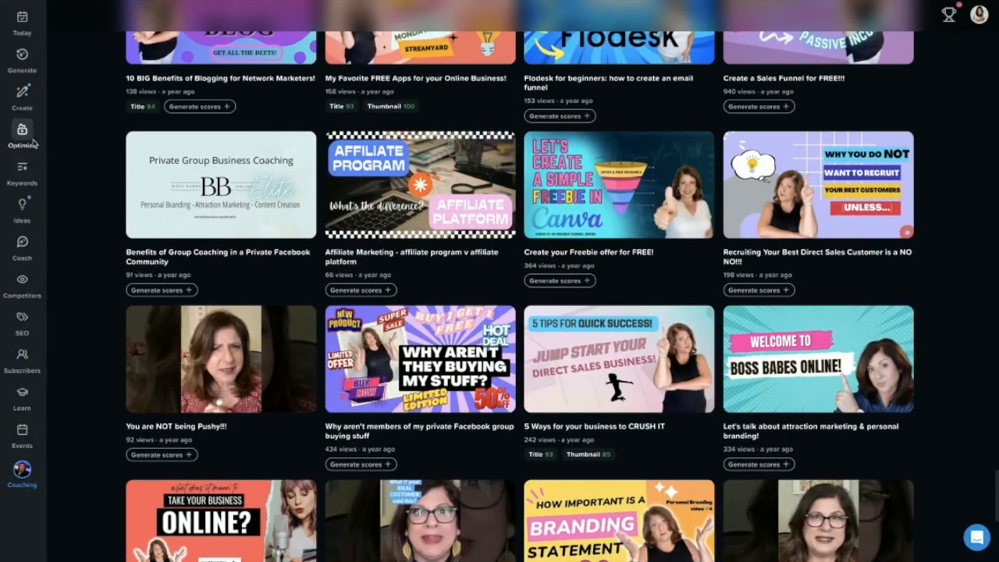
left_click(23, 22)
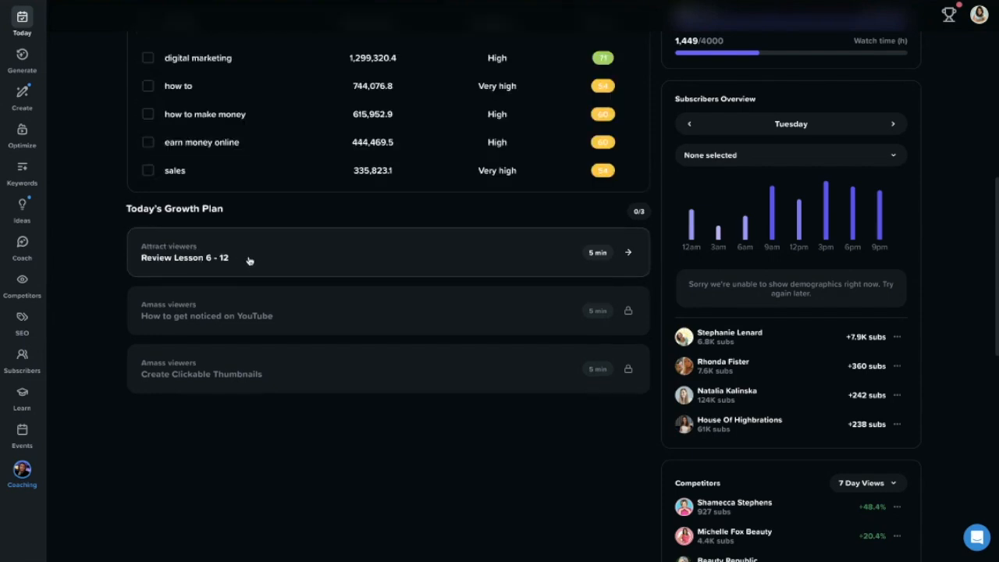
scroll(250, 261, "up", 6)
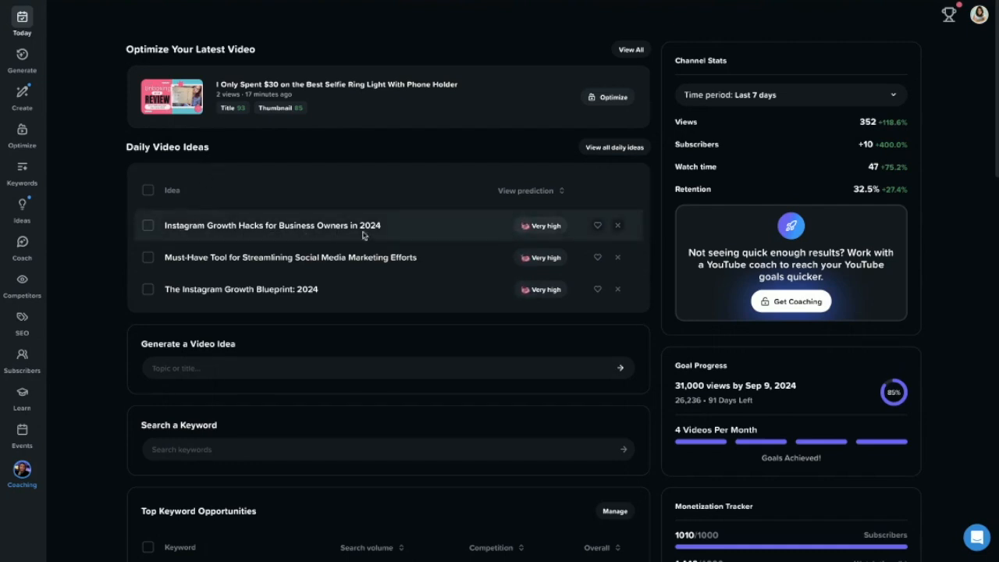
left_click(618, 226)
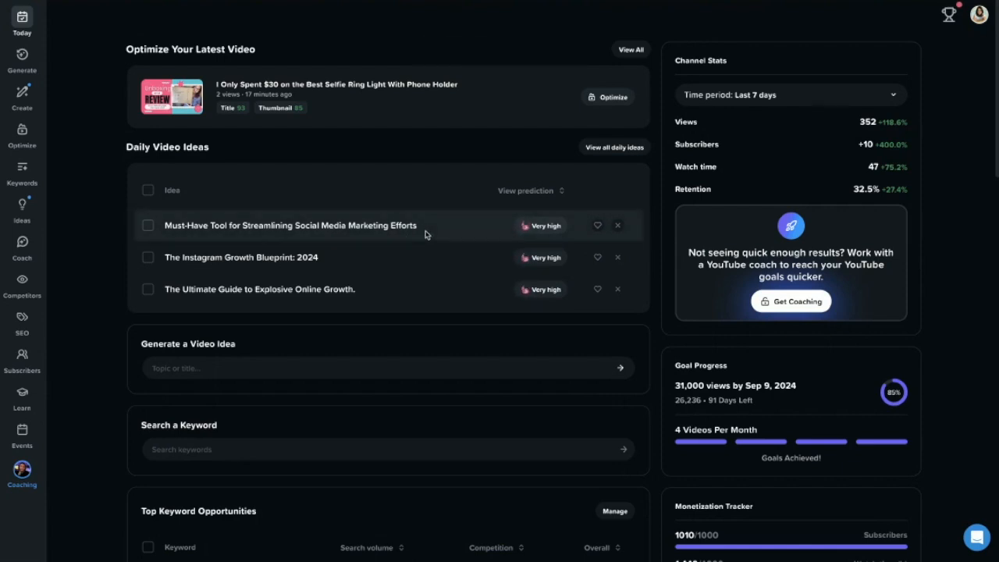
left_click(598, 225)
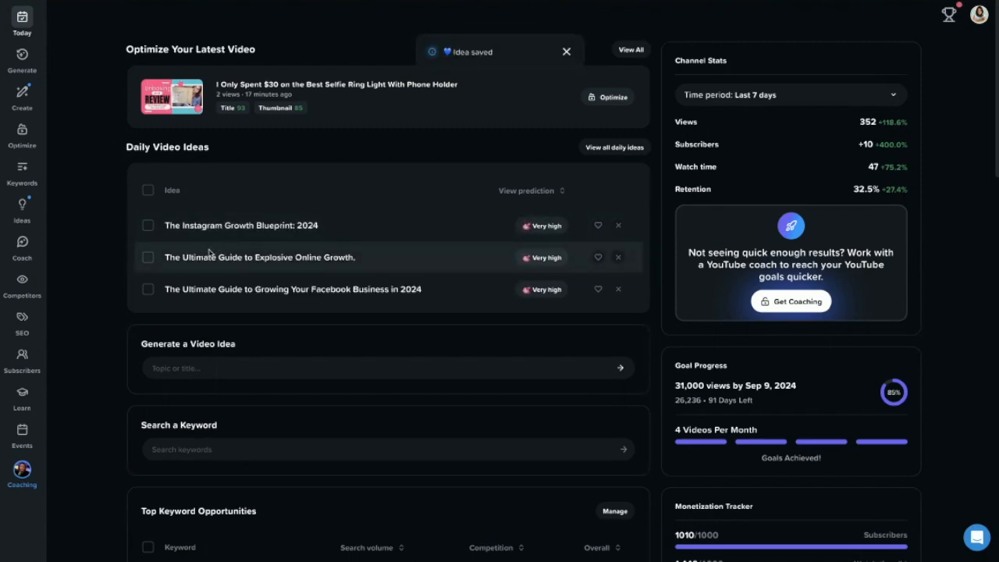
Dismiss the daily video idea "The Instagram Growth Blueprint: 2024" and save "The Ultimate Guide to Explosive Online Growth.".
left_click(618, 226)
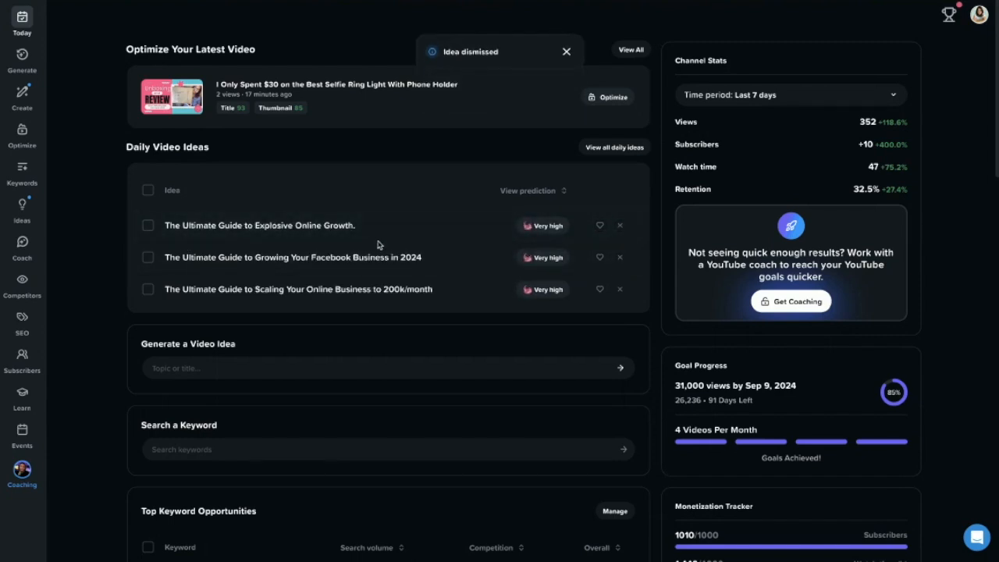
left_click(601, 225)
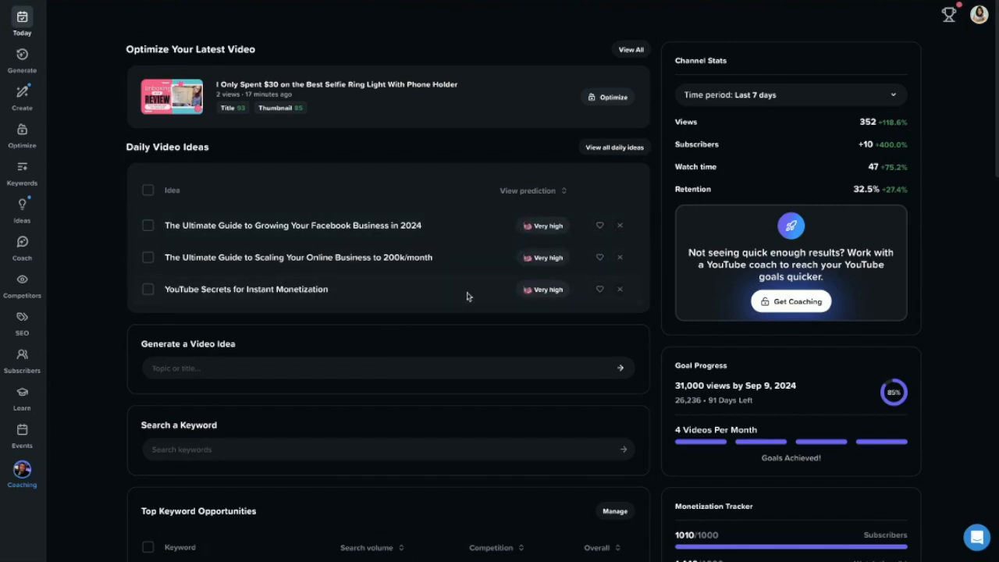
scroll(442, 272, "down", 2)
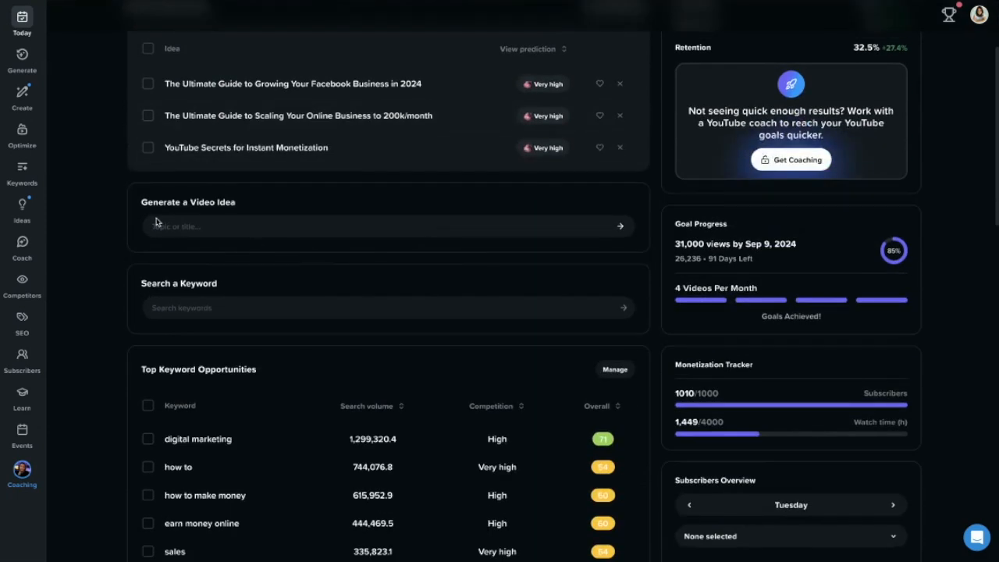
Generate a video idea from the topic "personal branding".
left_click(186, 226)
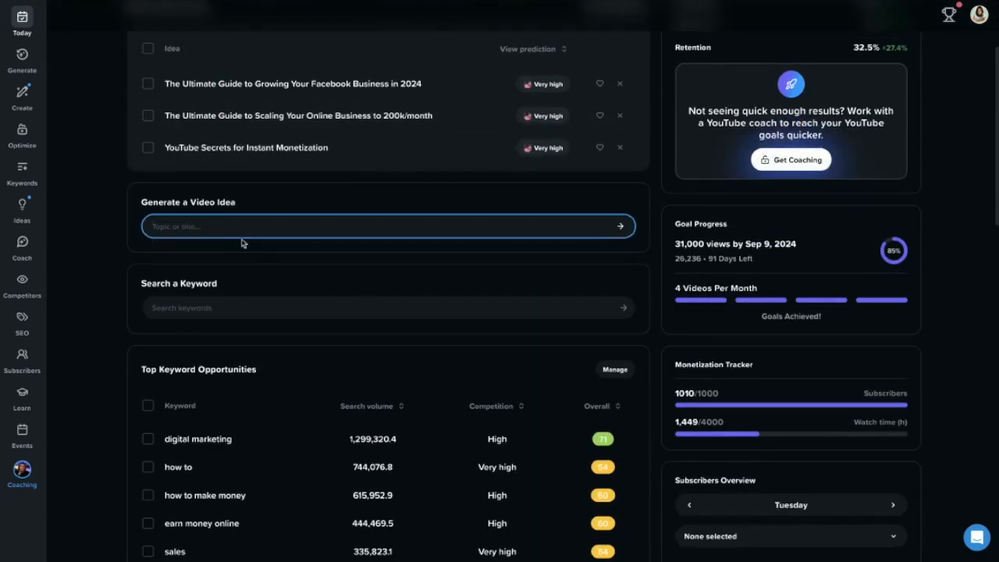
type("personal branding")
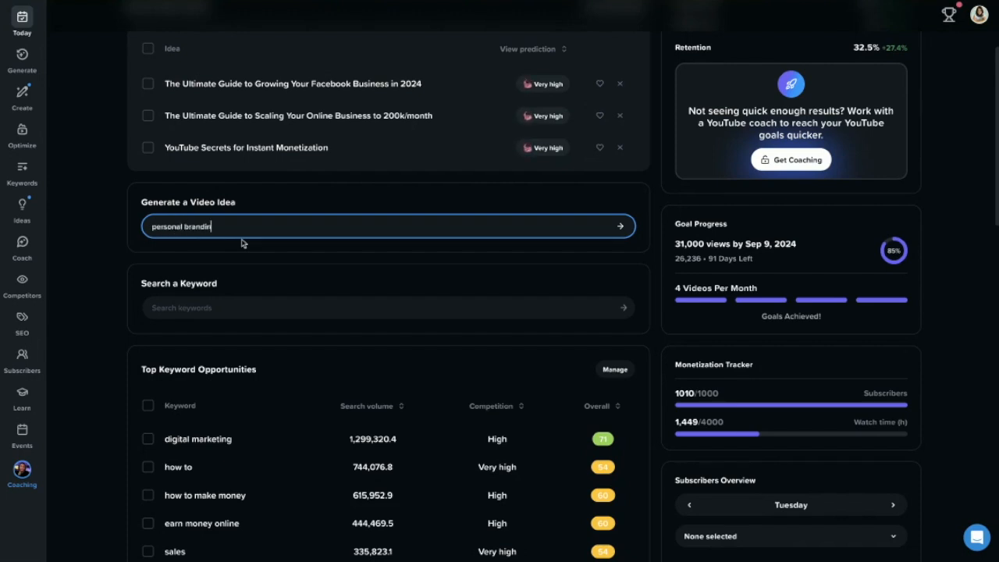
key("Return")
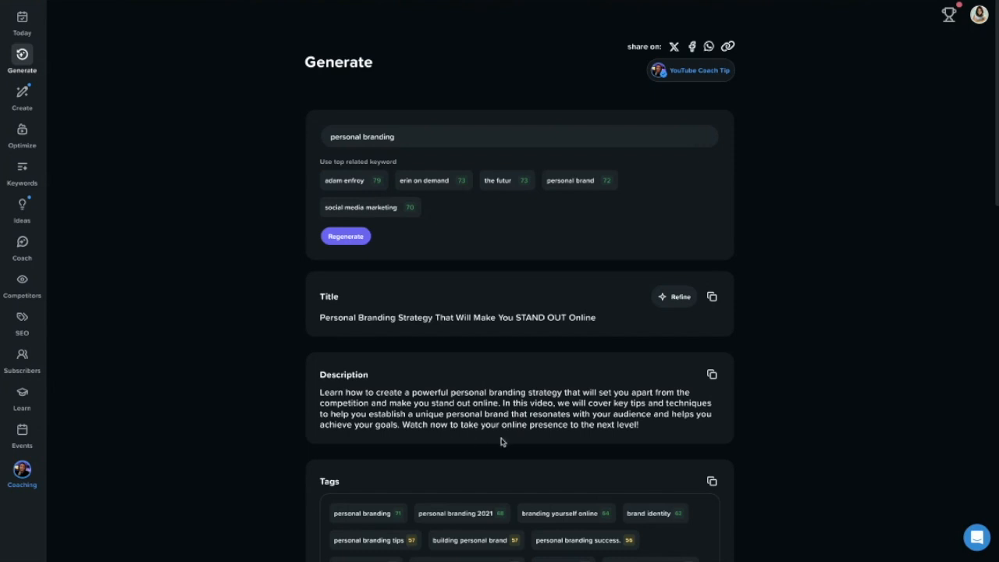
Review the generated description, tags, thumbnail backgrounds, hook and outline for the personal branding video, and generate a video script from the outline.
scroll(501, 442, "down", 3)
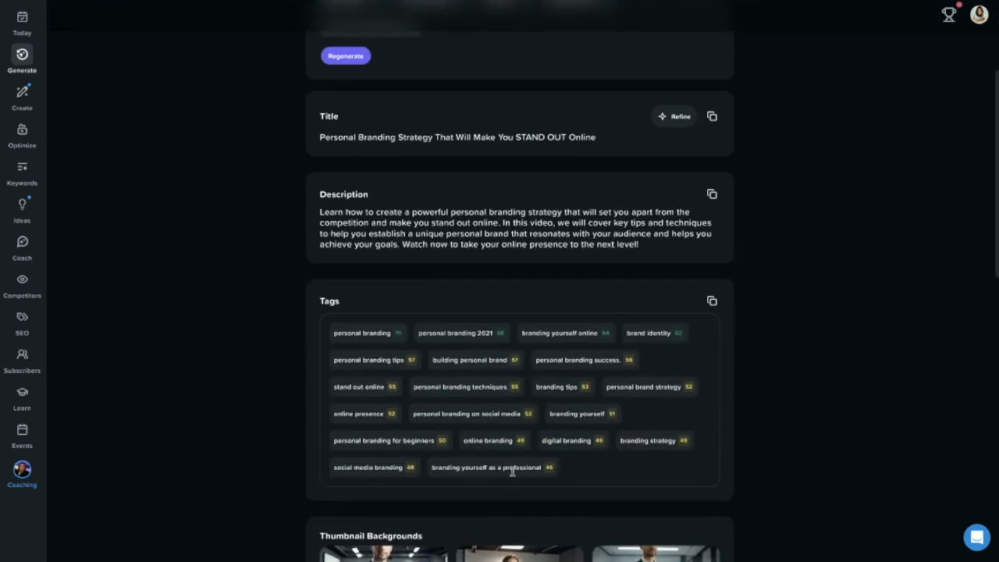
scroll(512, 472, "down", 3)
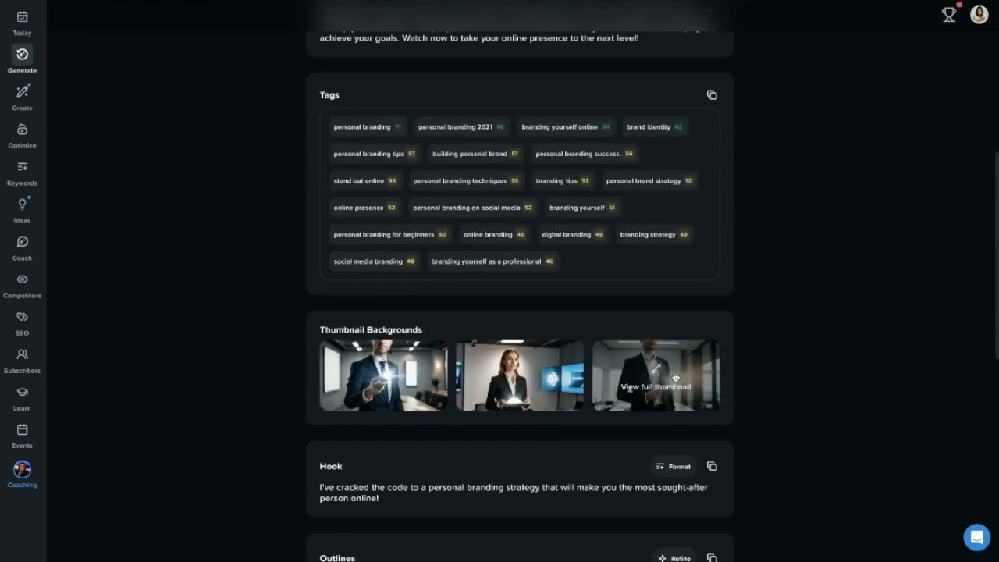
scroll(796, 422, "down", 3)
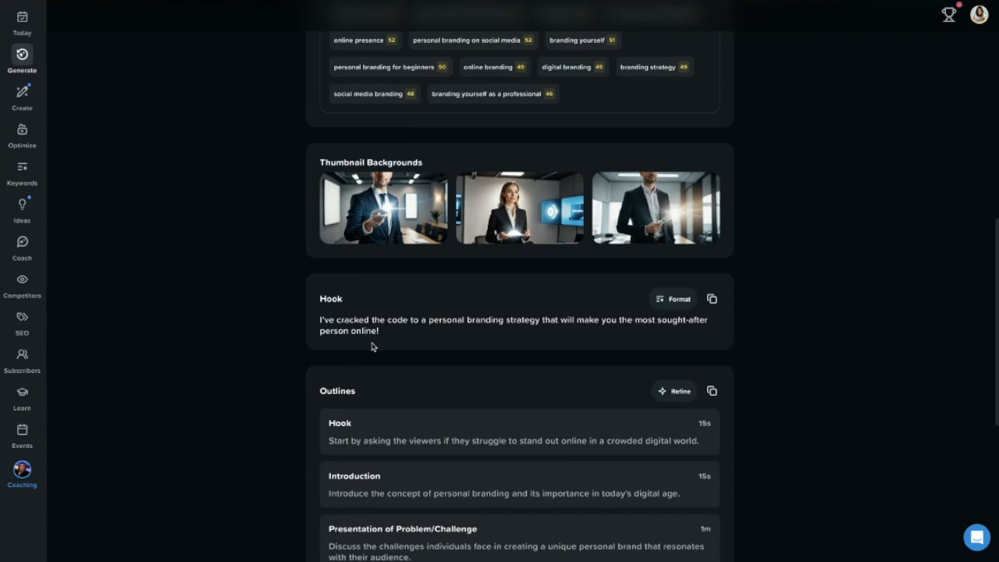
scroll(367, 361, "down", 1)
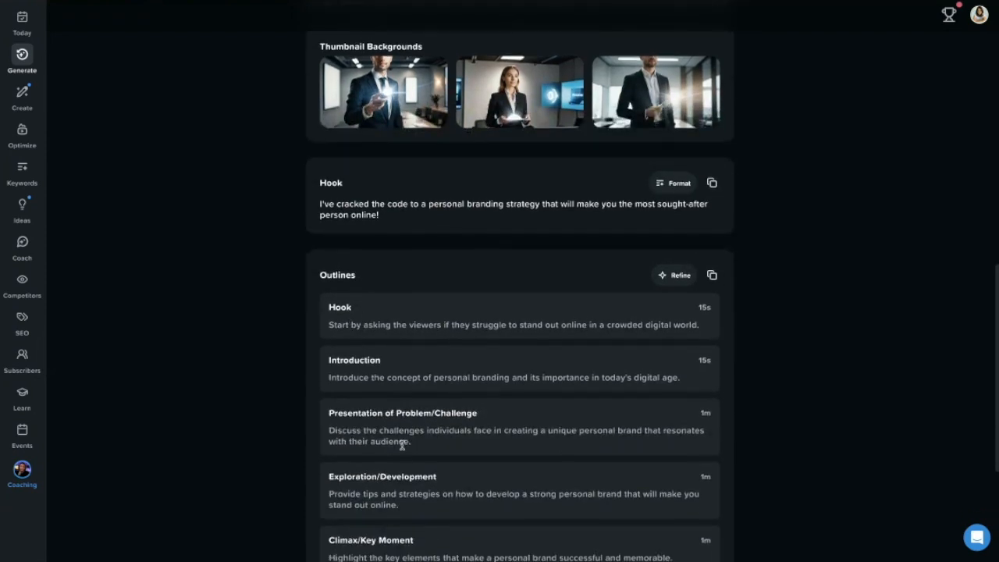
scroll(404, 451, "down", 1)
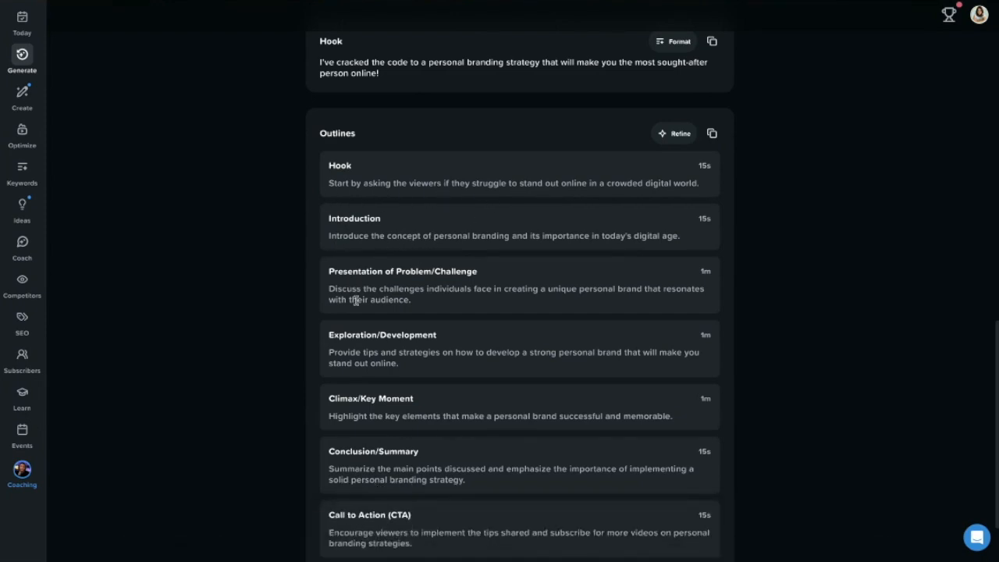
scroll(411, 437, "down", 2)
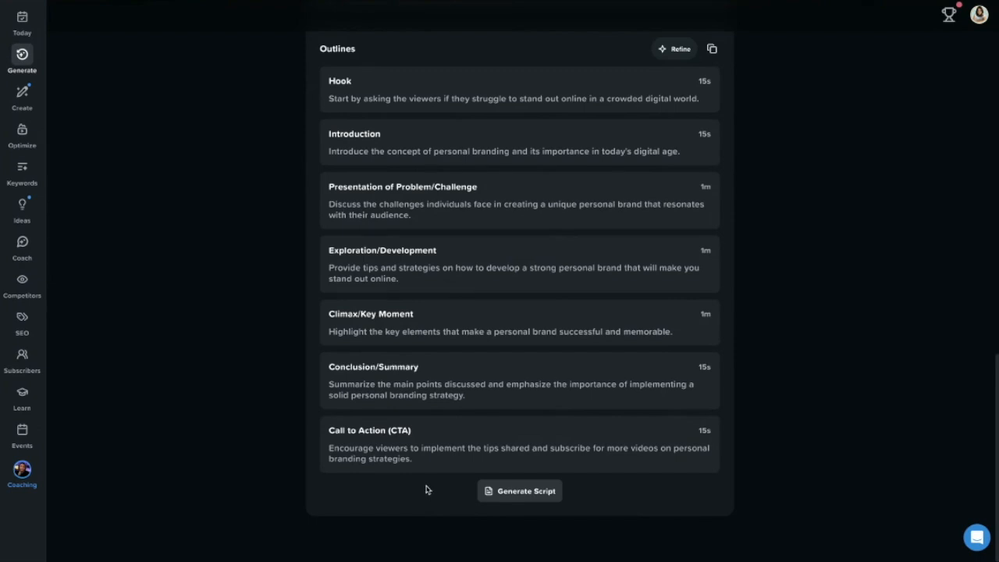
left_click(529, 492)
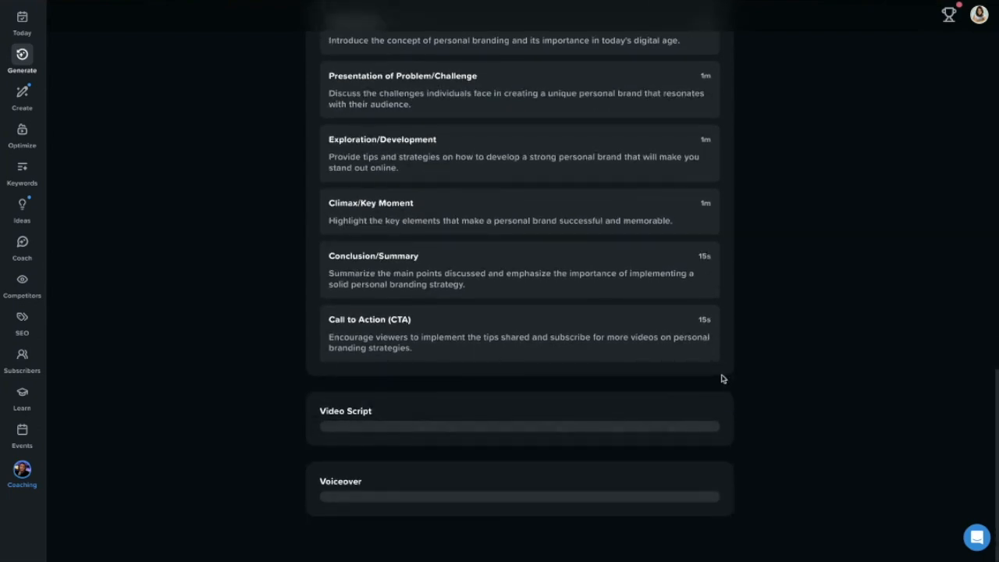
Return to the Today dashboard and examine the keyword search, top keyword opportunities and today's growth plan.
left_click(21, 24)
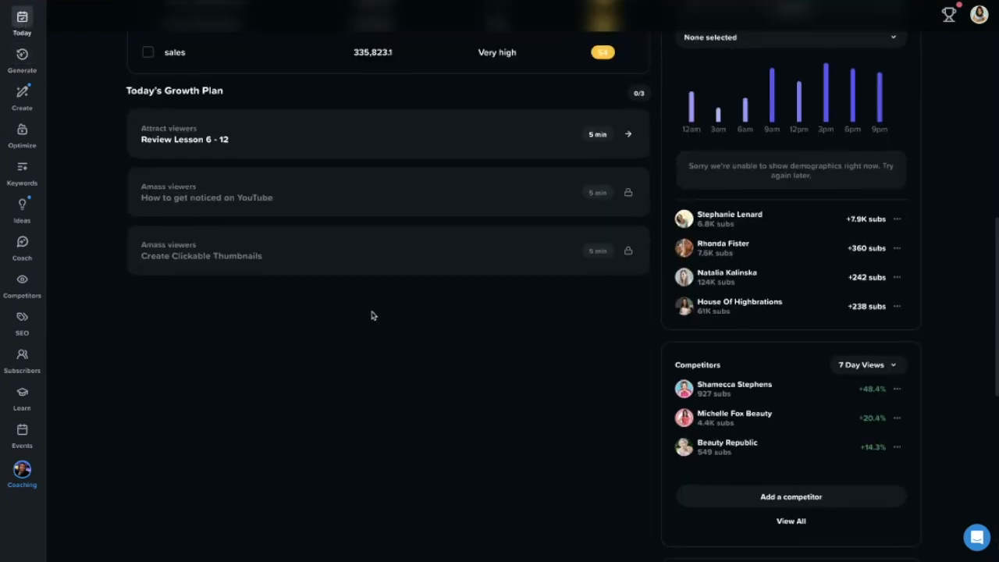
scroll(373, 315, "up", 8)
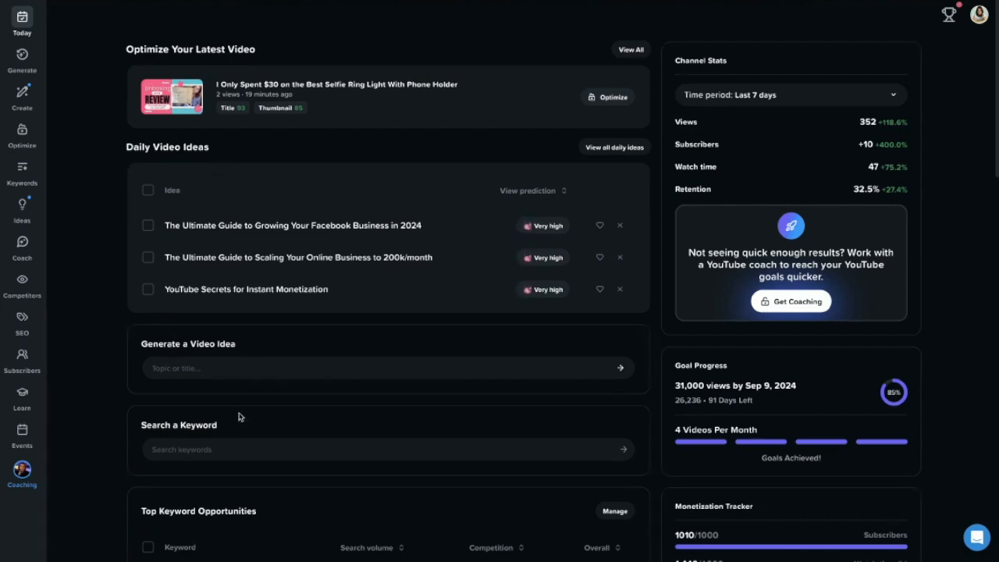
scroll(238, 398, "down", 1)
left_click(178, 361)
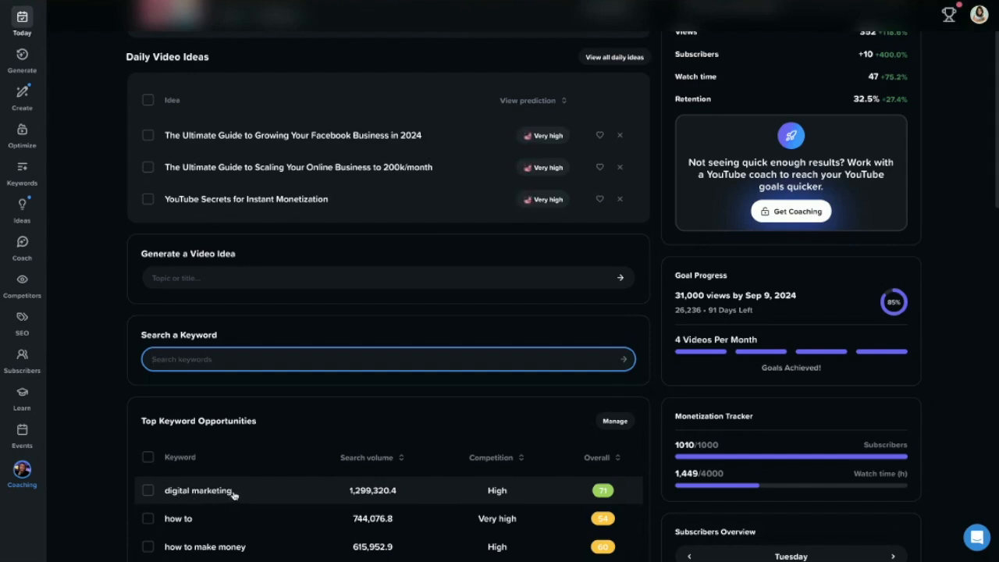
scroll(240, 490, "down", 1)
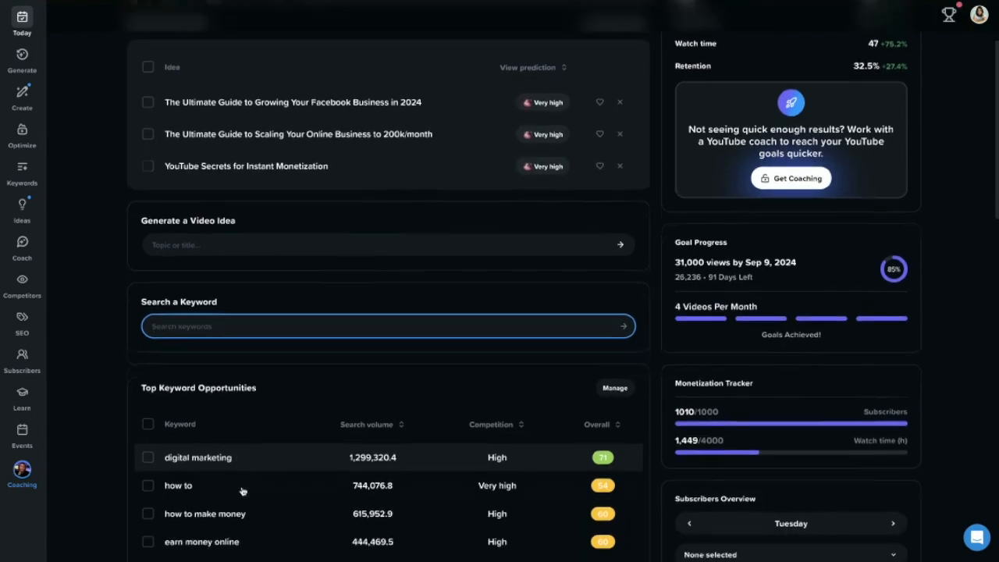
scroll(265, 508, "down", 3)
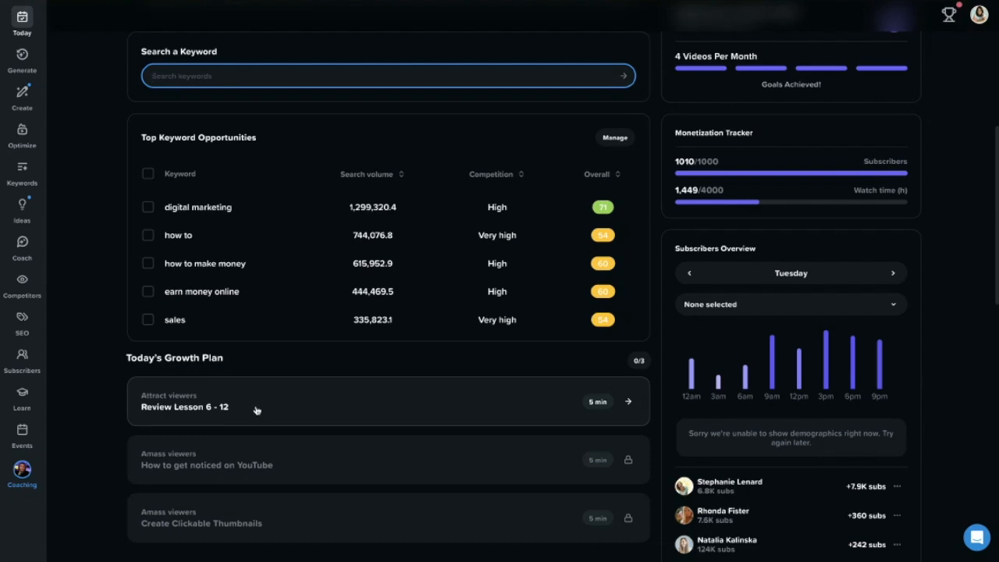
scroll(746, 408, "up", 5)
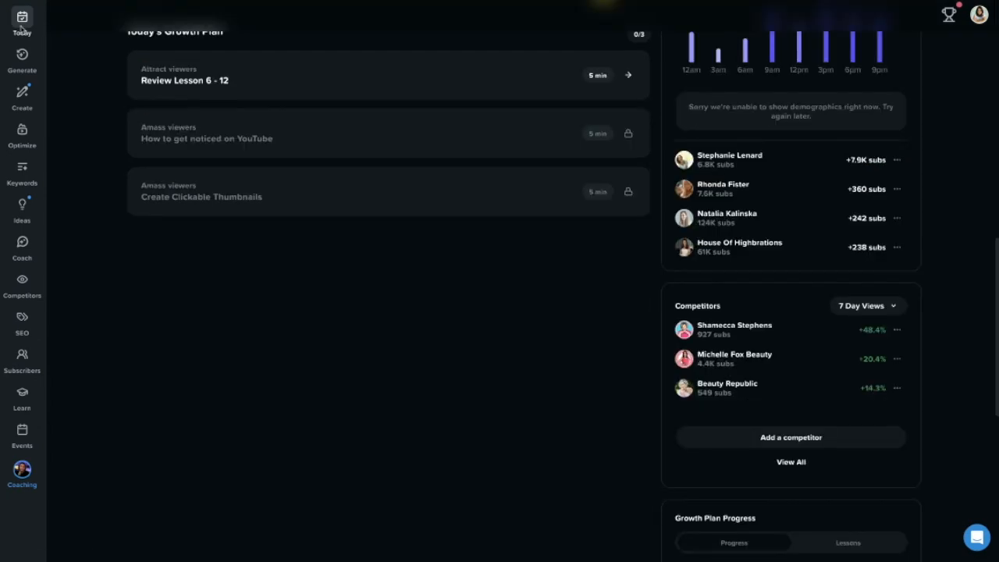
View the Generate page, and on the Create page examine the saved ideas, the Start From Your Idea field and emerging trends.
left_click(19, 62)
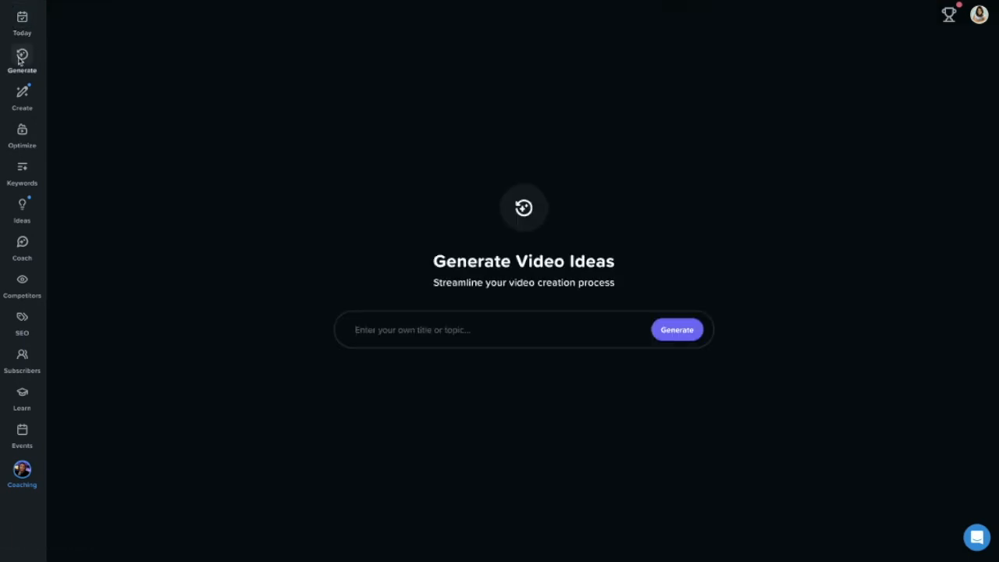
left_click(22, 100)
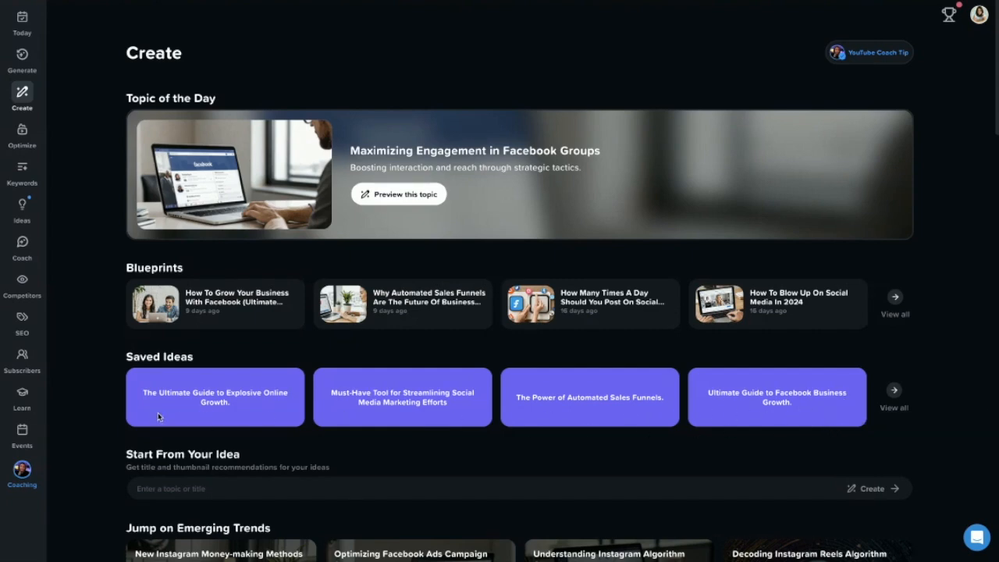
scroll(159, 415, "down", 3)
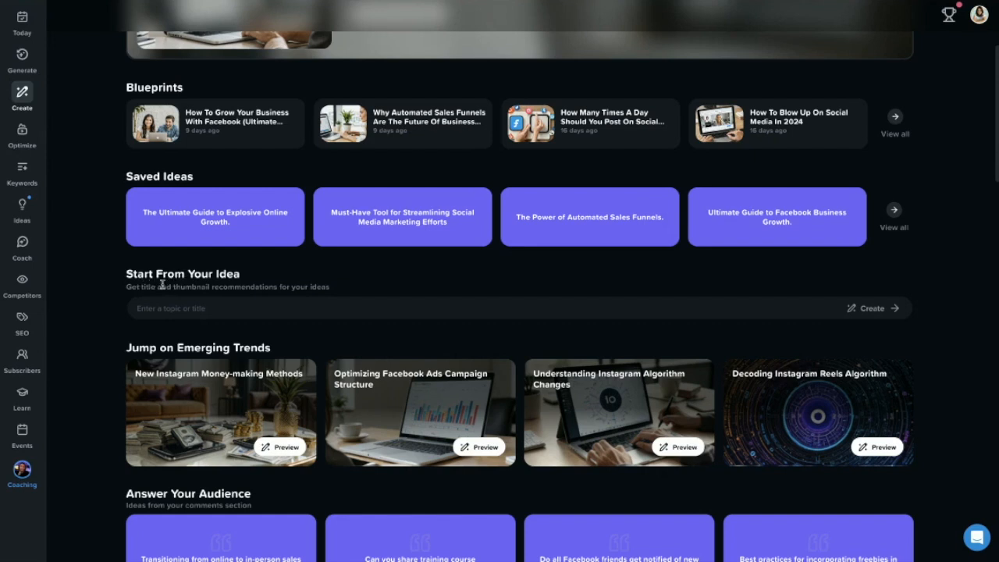
left_click(166, 307)
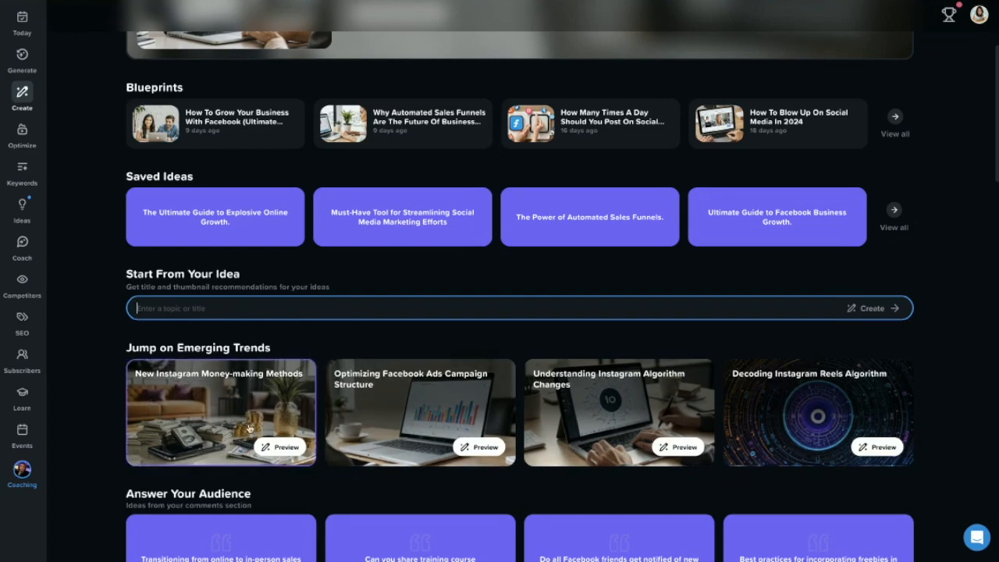
scroll(248, 426, "down", 1)
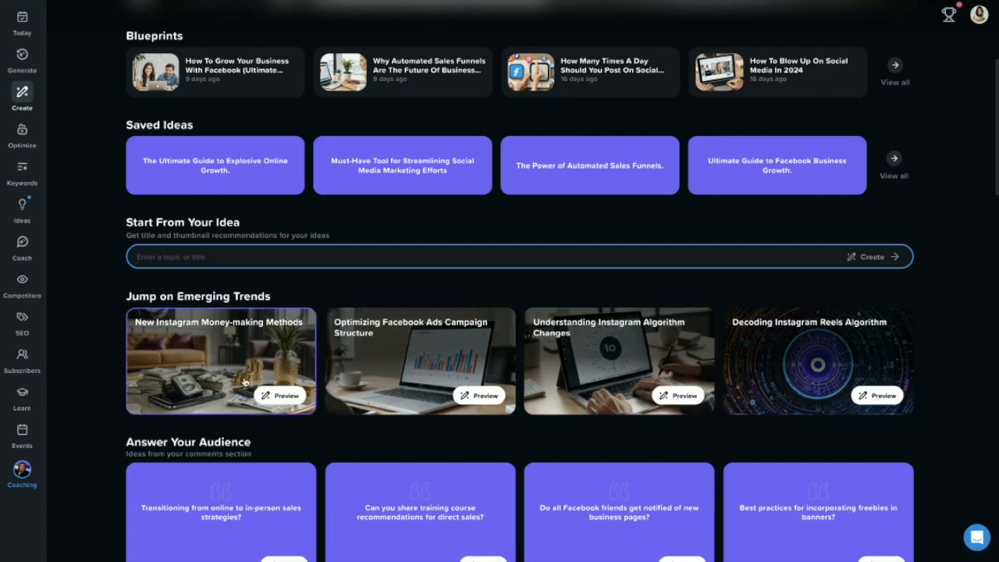
scroll(256, 368, "down", 3)
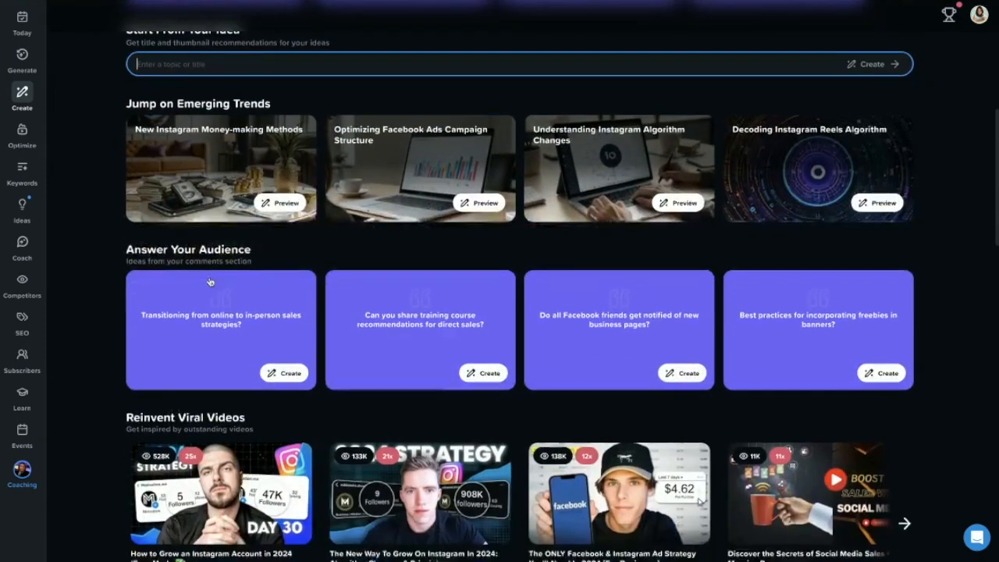
Examine the Create page's suggestions from audience questions and viral videos through evergreen content, search terms, content gaps and top videos.
scroll(183, 309, "down", 1)
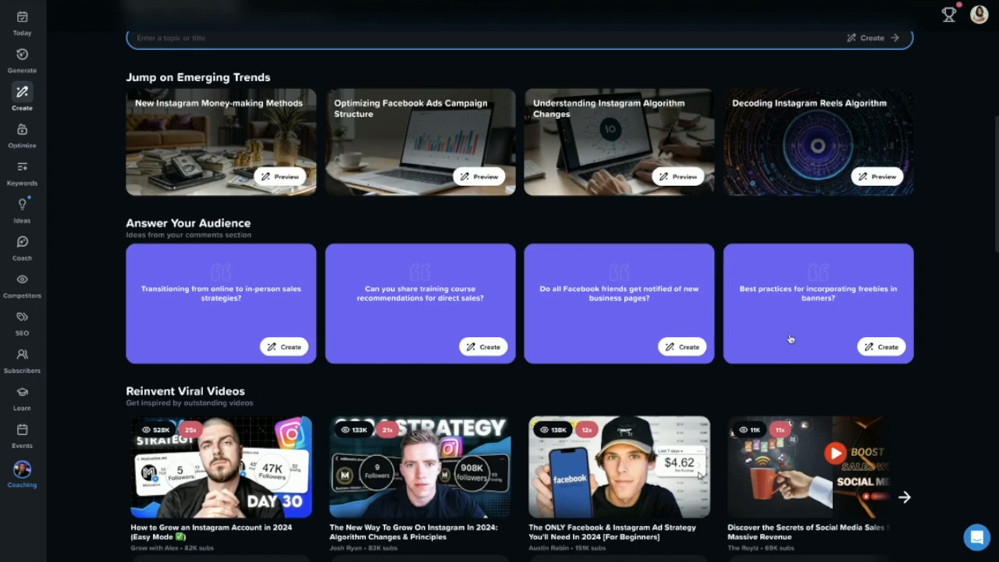
scroll(793, 332, "down", 1)
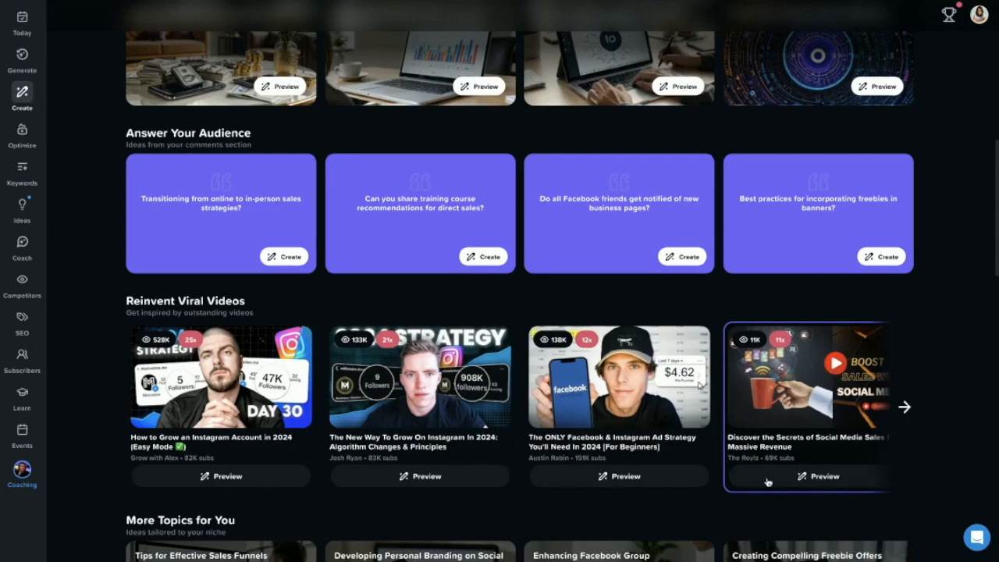
scroll(687, 491, "down", 2)
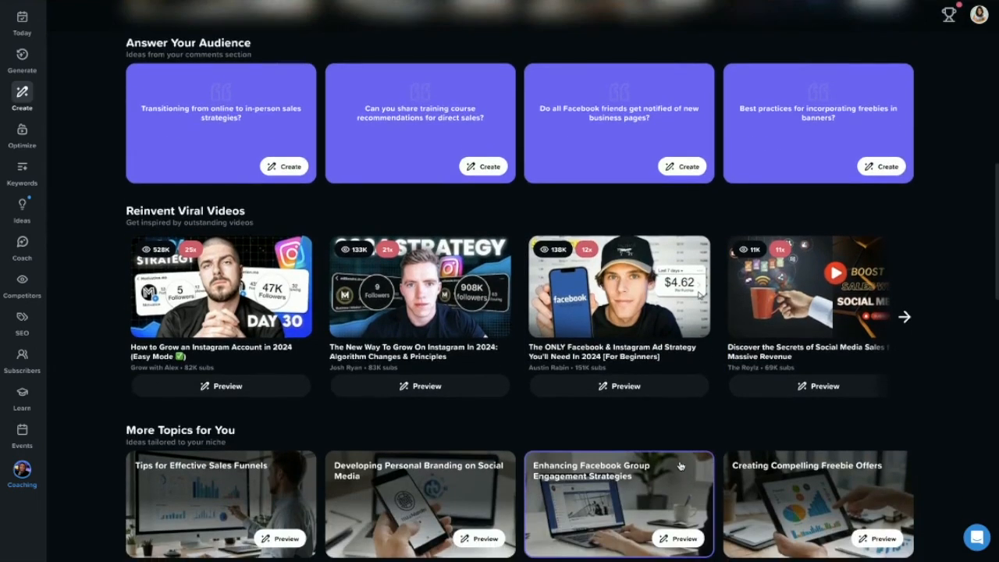
scroll(680, 466, "down", 3)
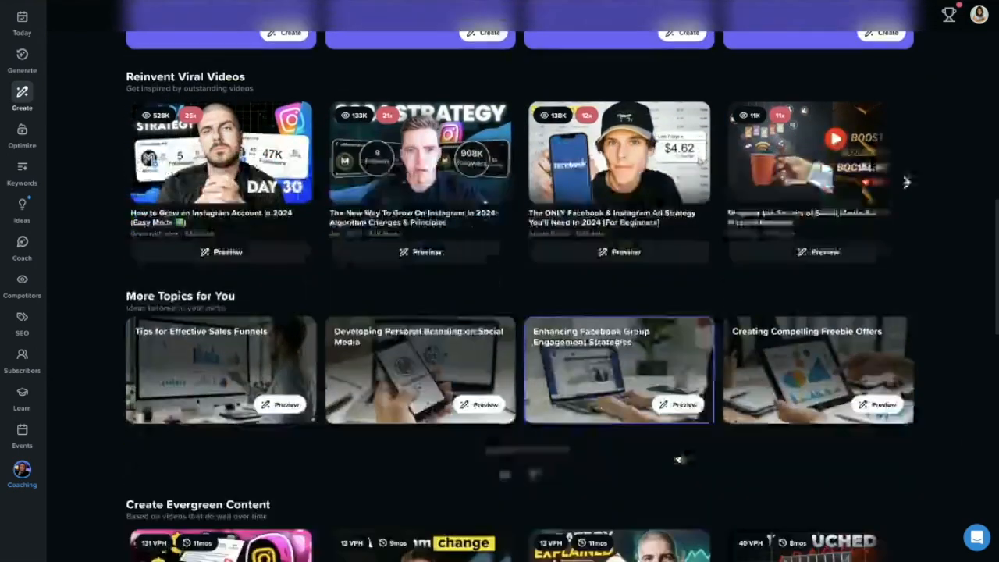
scroll(678, 460, "down", 3)
scroll(217, 363, "down", 1)
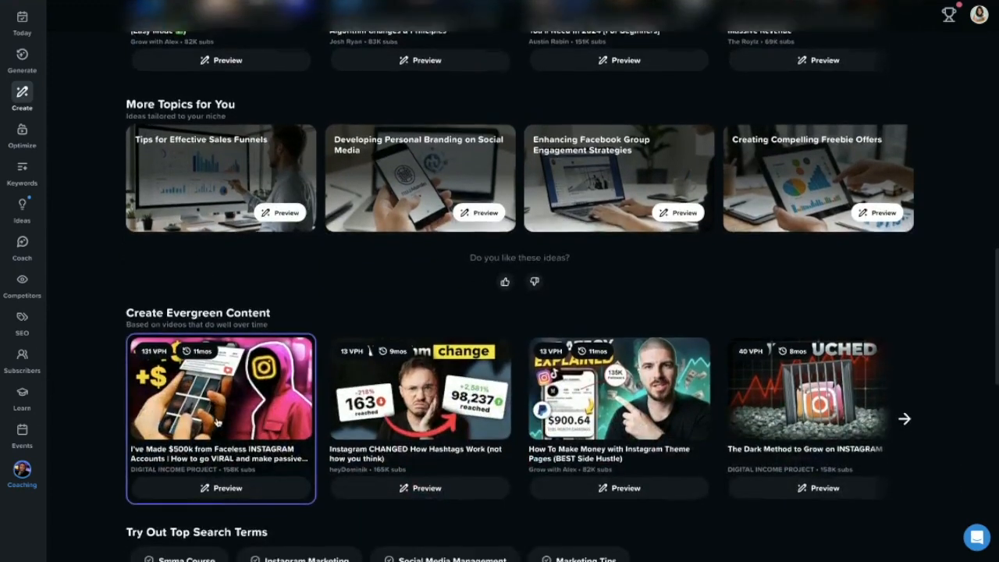
scroll(217, 423, "down", 1)
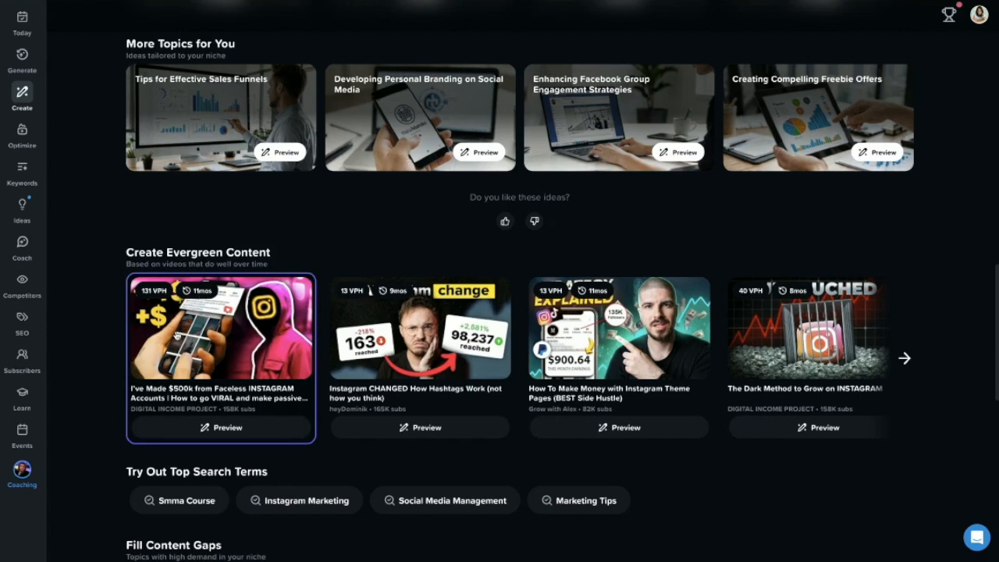
scroll(177, 337, "down", 4)
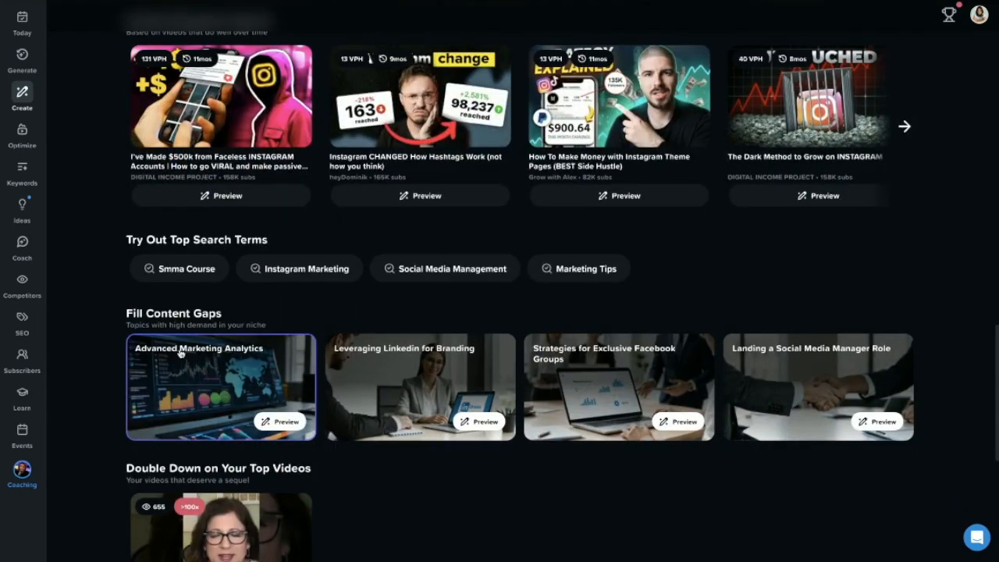
scroll(180, 346, "down", 2)
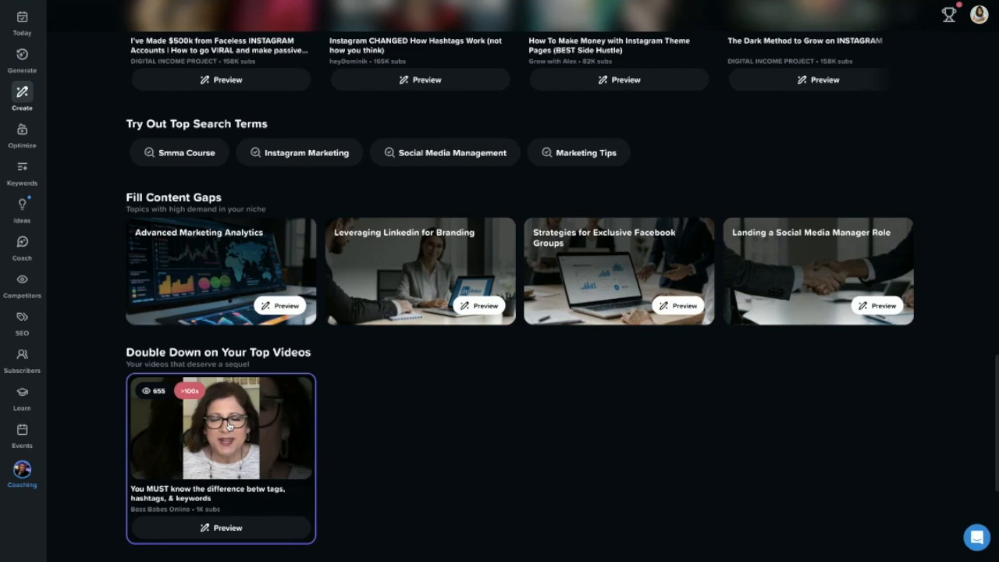
Look over the Optimize and Keywords pages and browse the personalized daily video ideas on the Ideas page.
left_click(21, 134)
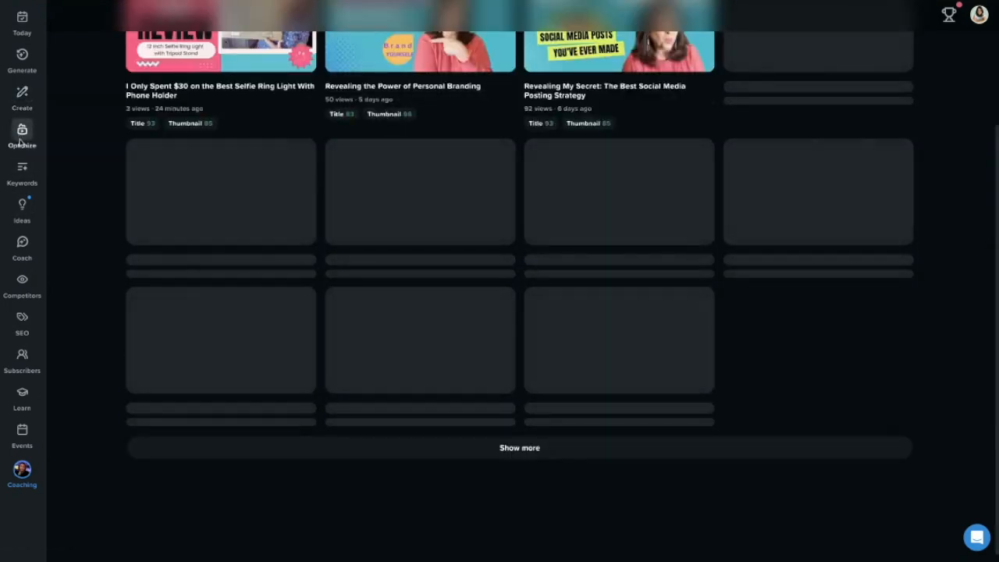
left_click(23, 173)
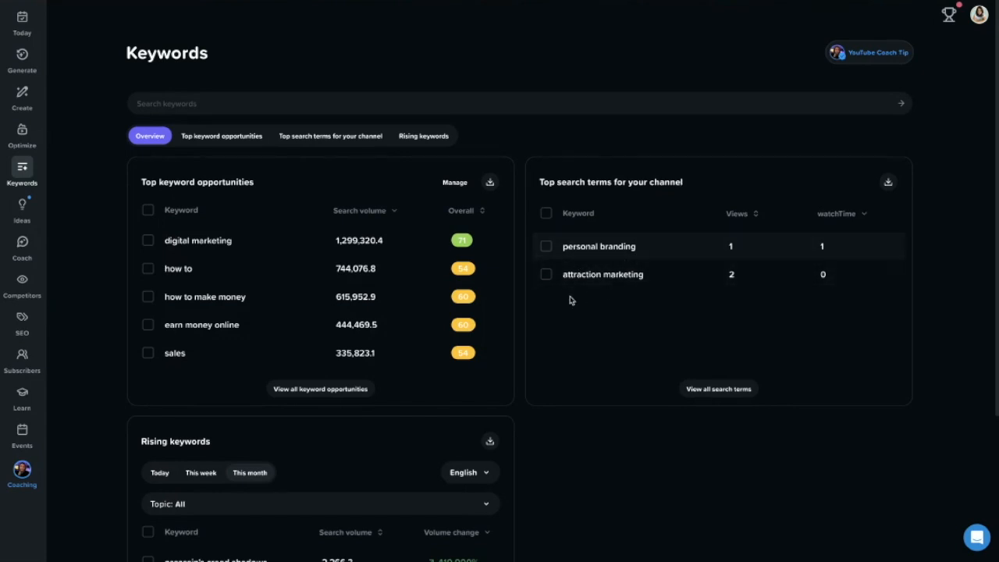
left_click(21, 208)
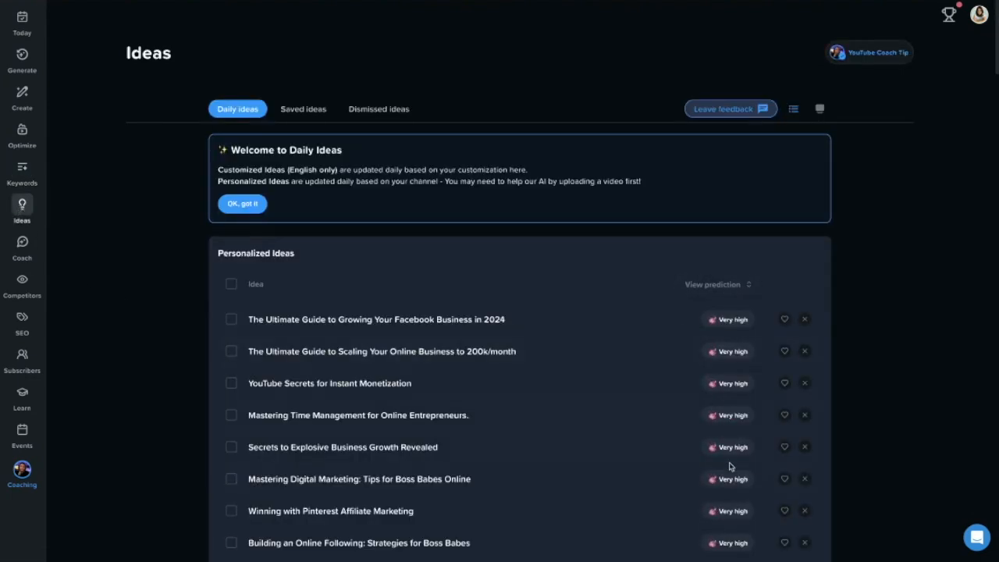
scroll(622, 474, "down", 5)
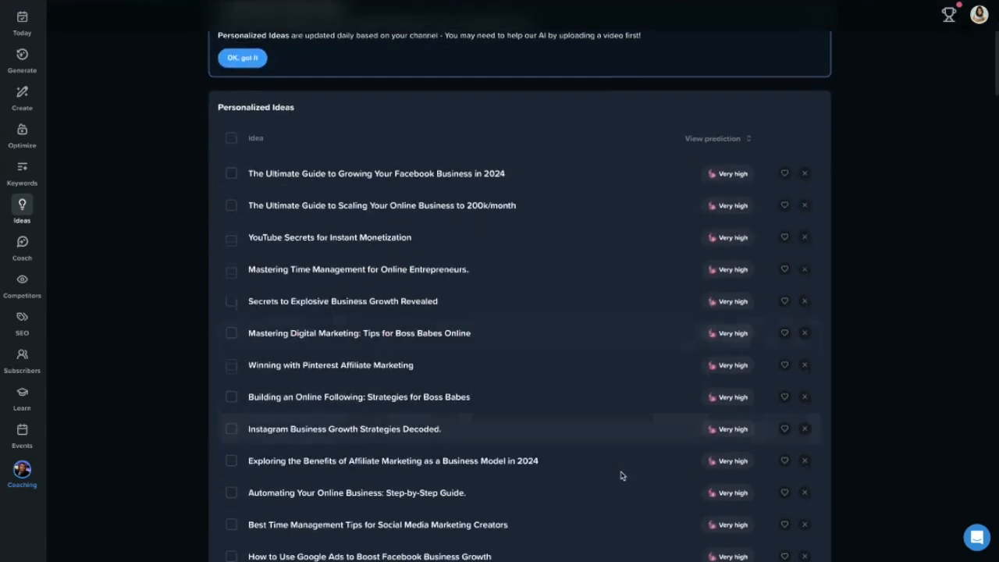
scroll(622, 473, "down", 1)
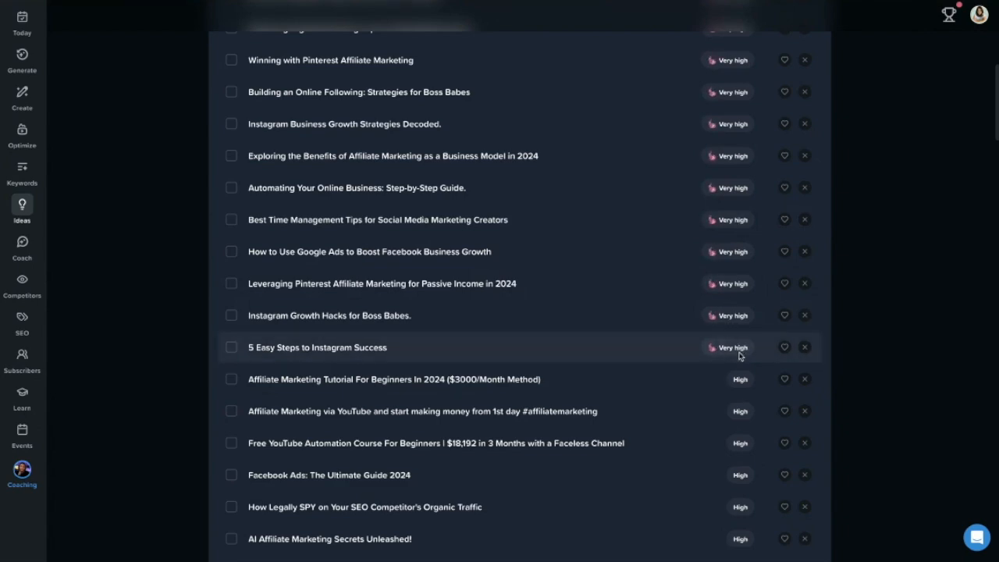
Examine the rest of the personalized daily ideas and their view predictions, and return to the start of the list.
scroll(751, 507, "down", 5)
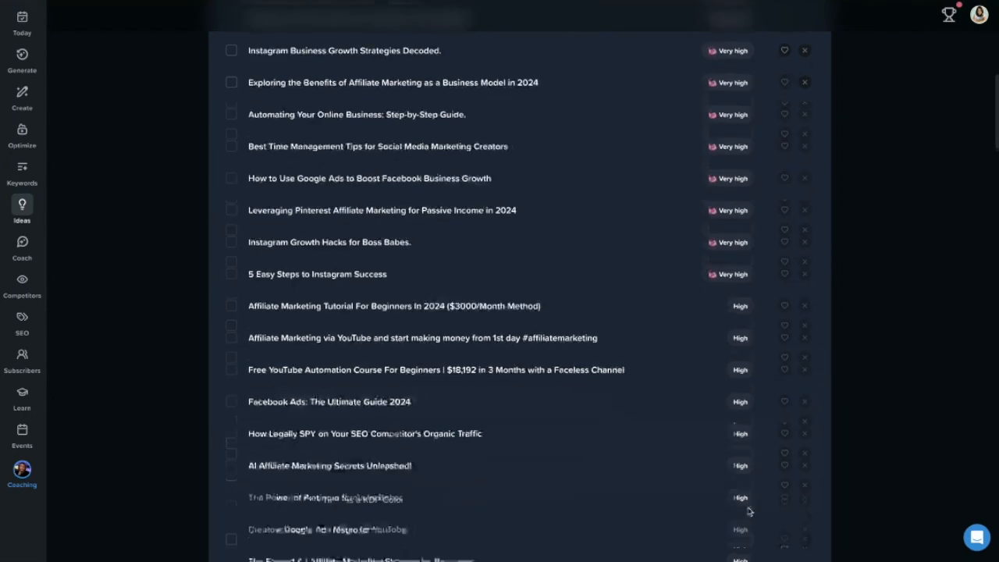
scroll(747, 515, "down", 2)
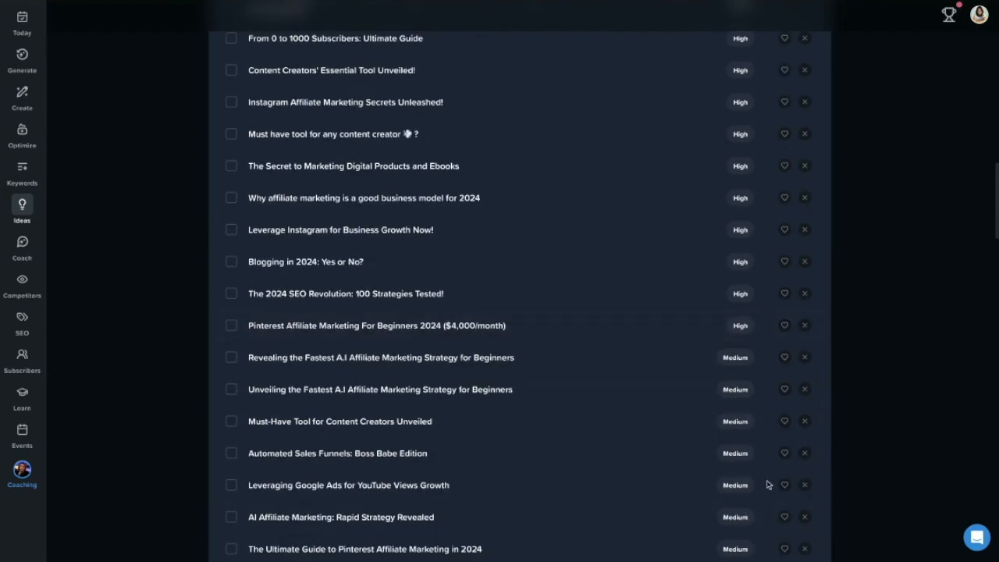
scroll(655, 437, "up", 10)
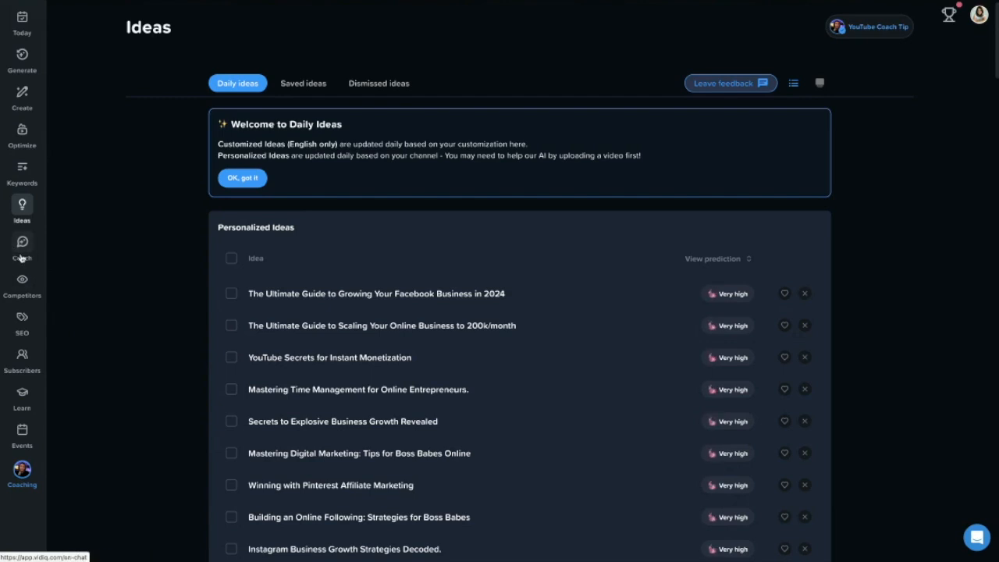
Open the SEO page and examine the recommended and current tags for each video in Bulk SEO.
left_click(22, 321)
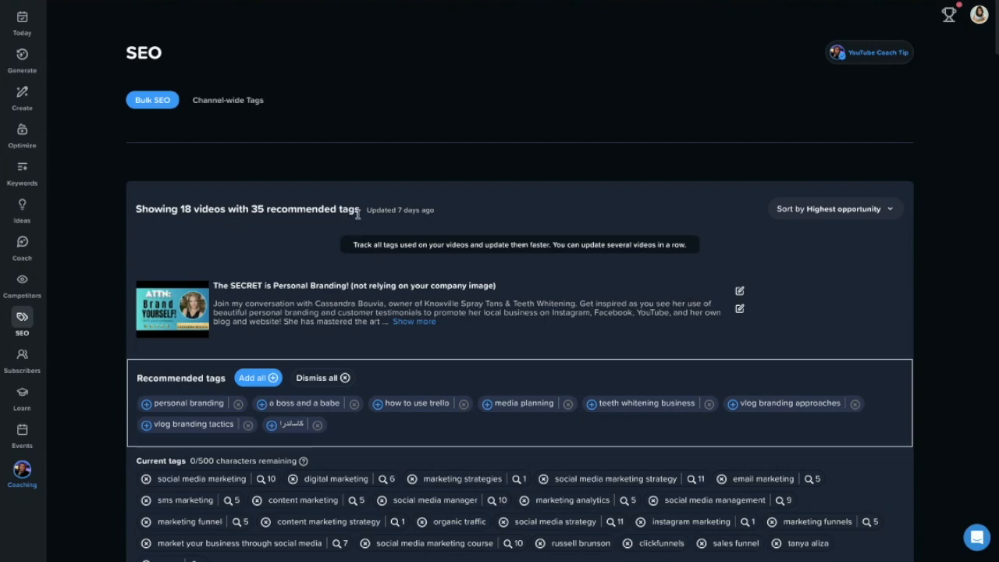
scroll(424, 316, "down", 3)
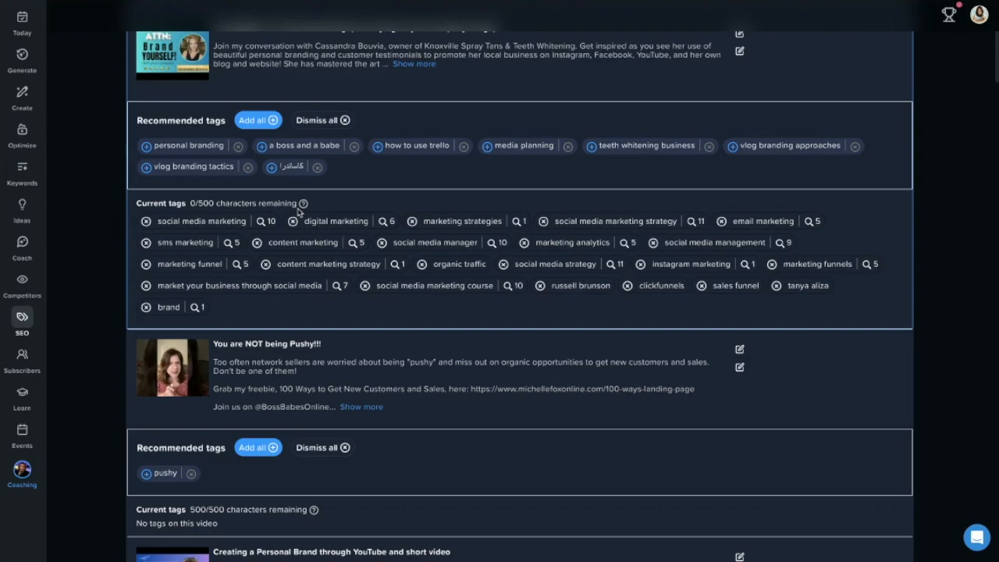
scroll(279, 263, "down", 3)
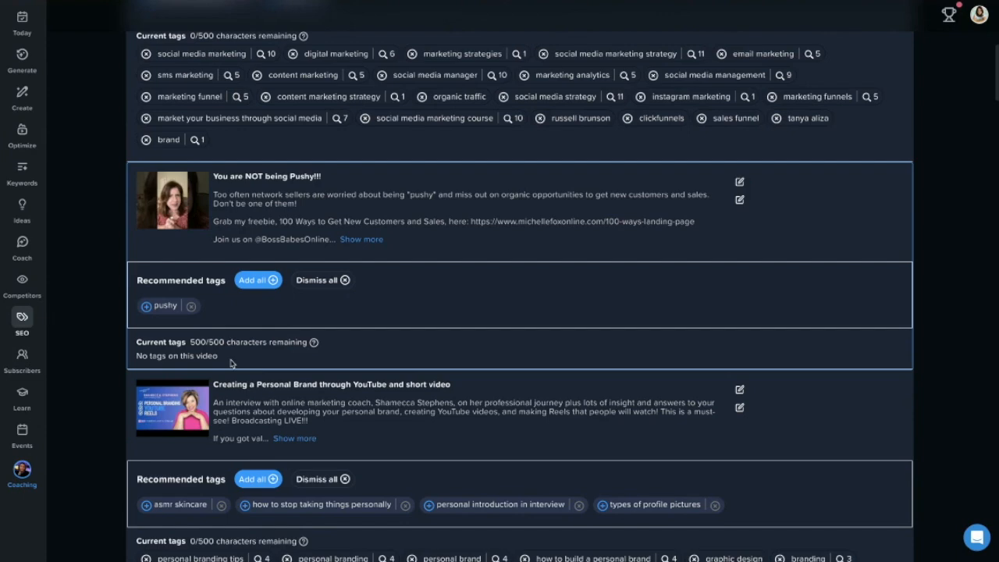
scroll(230, 363, "down", 3)
scroll(230, 363, "up", 3)
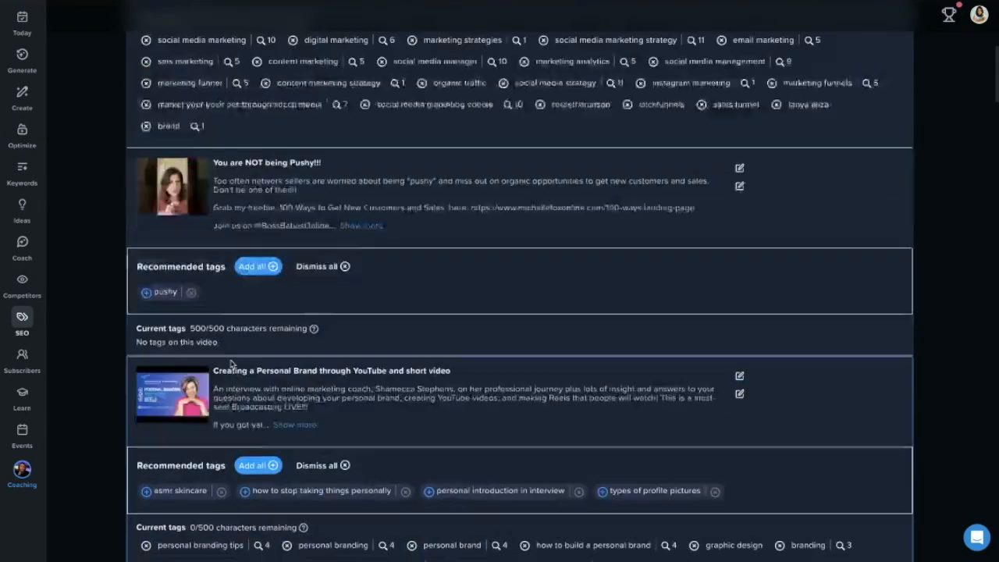
scroll(230, 363, "up", 7)
scroll(175, 192, "down", 2)
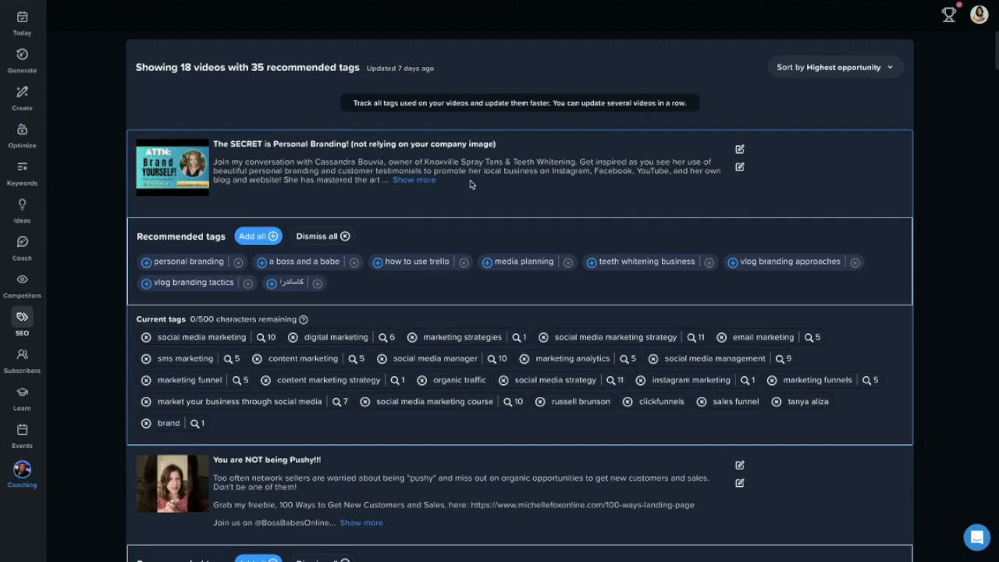
scroll(374, 342, "up", 2)
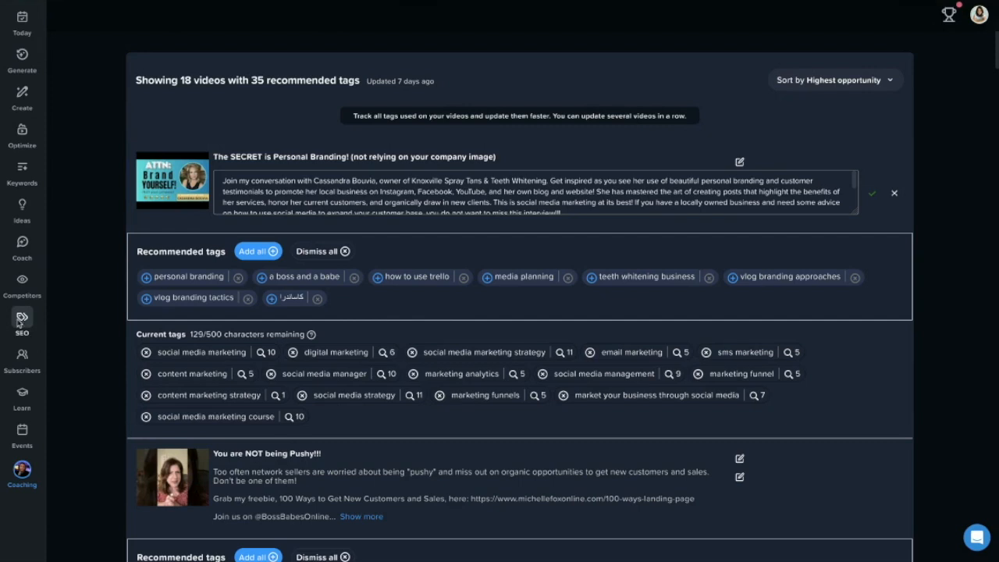
scroll(143, 340, "down", 8)
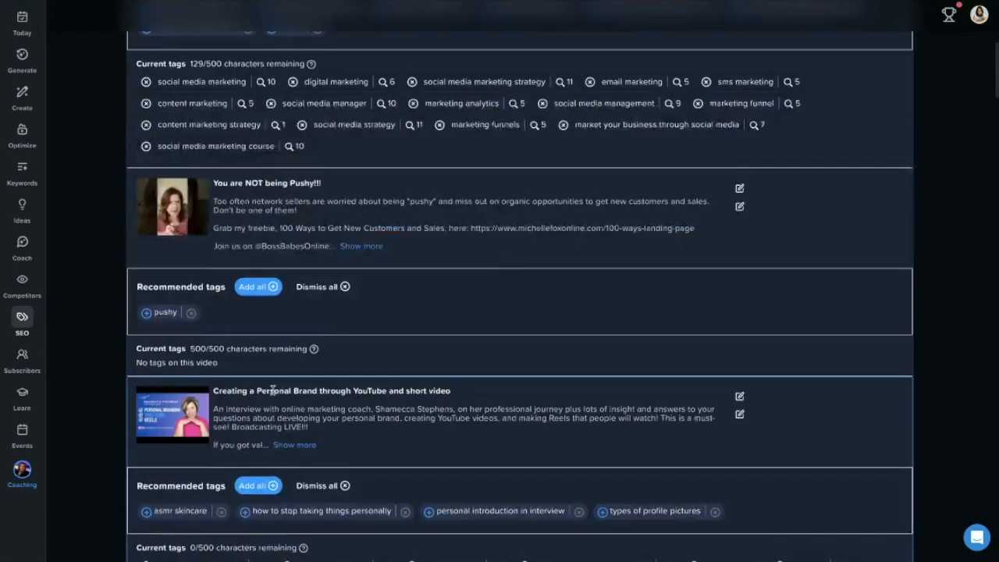
Examine the Subscribers page's top videos, top channels and best times to post, and view the Learn page.
left_click(22, 365)
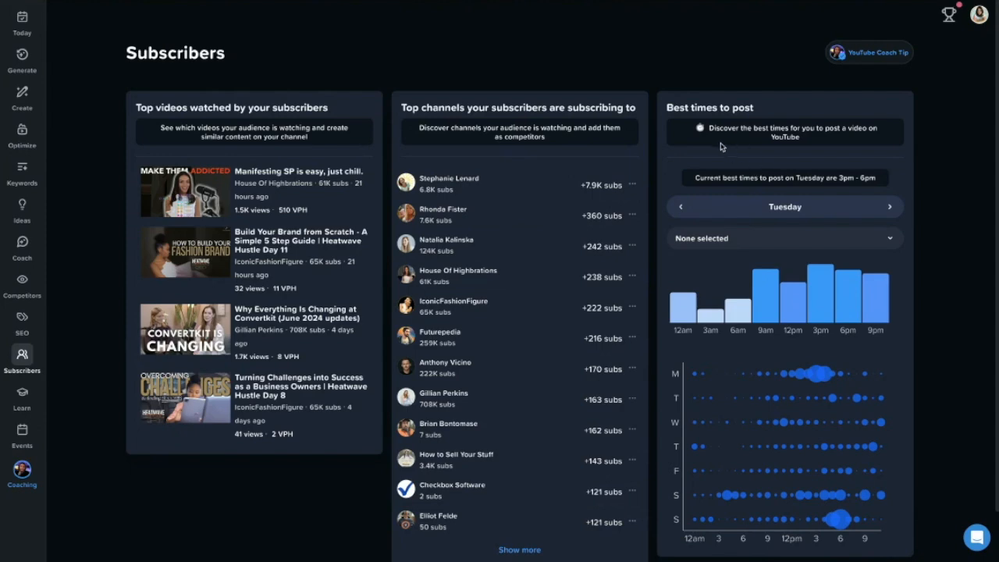
scroll(817, 345, "down", 1)
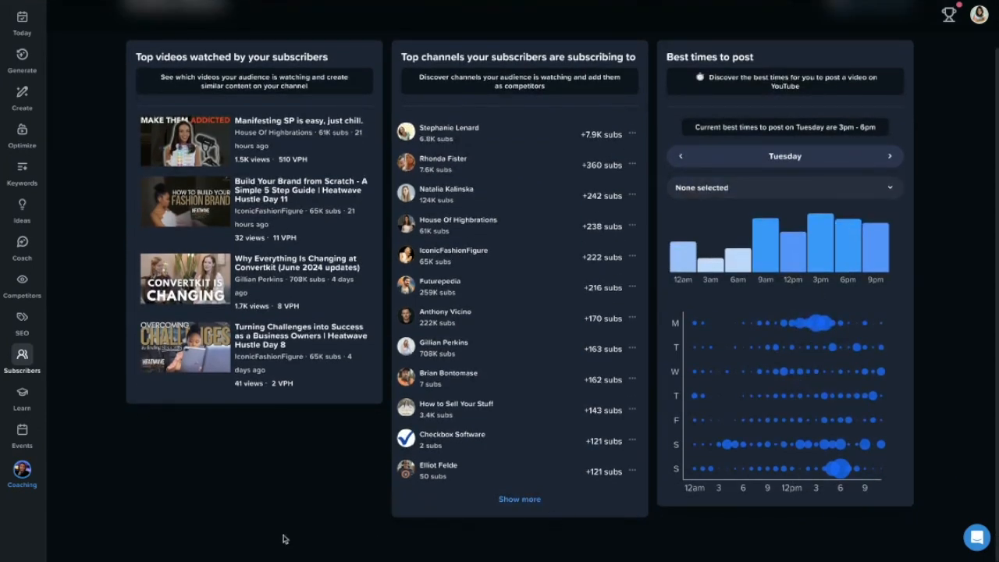
left_click(22, 402)
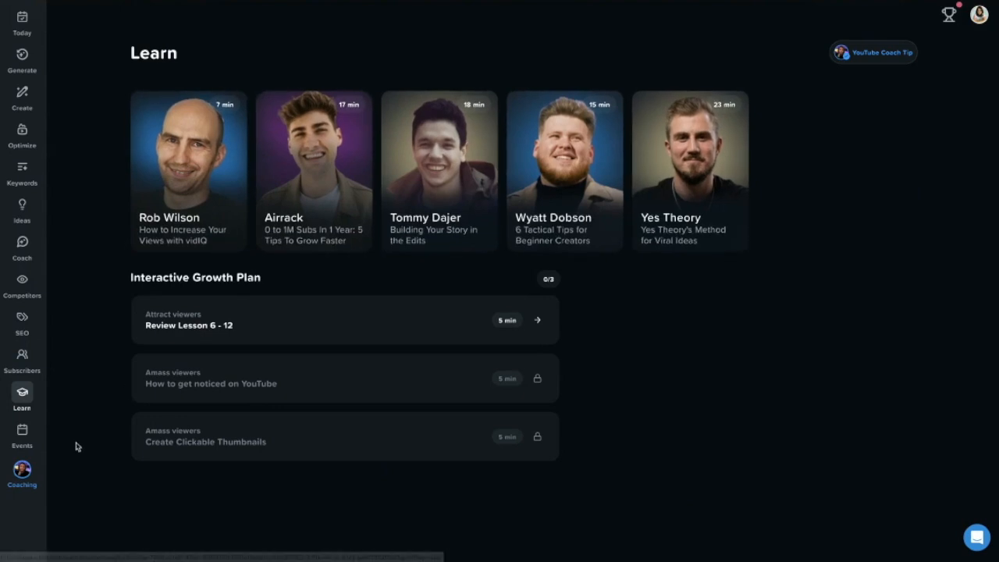
View the Events page's previous recordings and the Coaching checkout offer, and return to the Today dashboard.
left_click(22, 439)
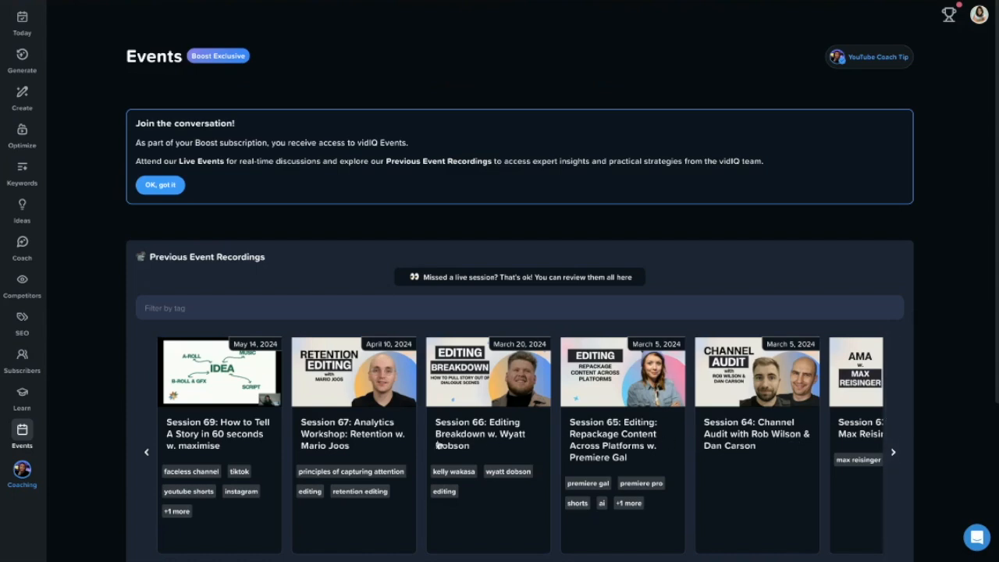
left_click(21, 469)
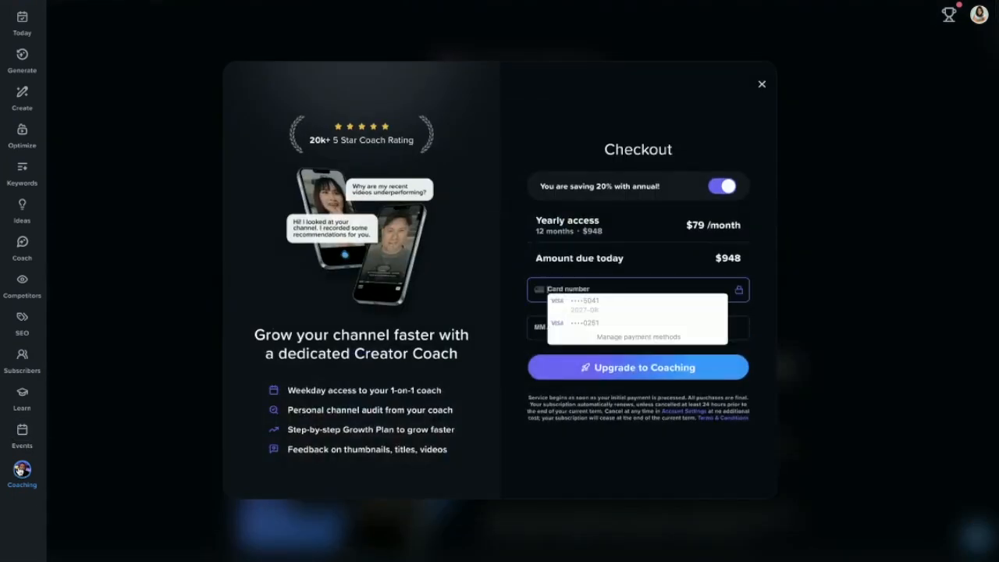
left_click(25, 20)
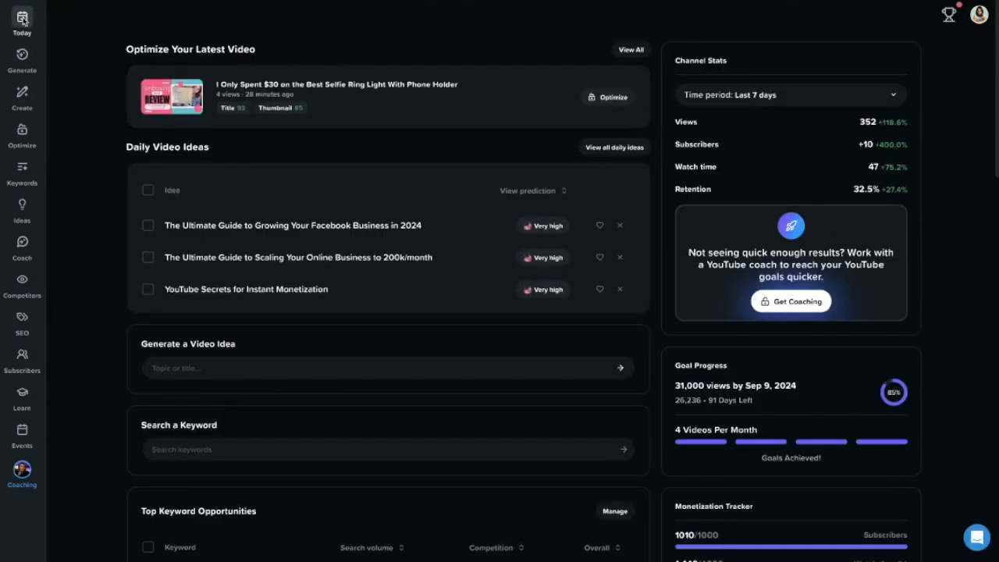